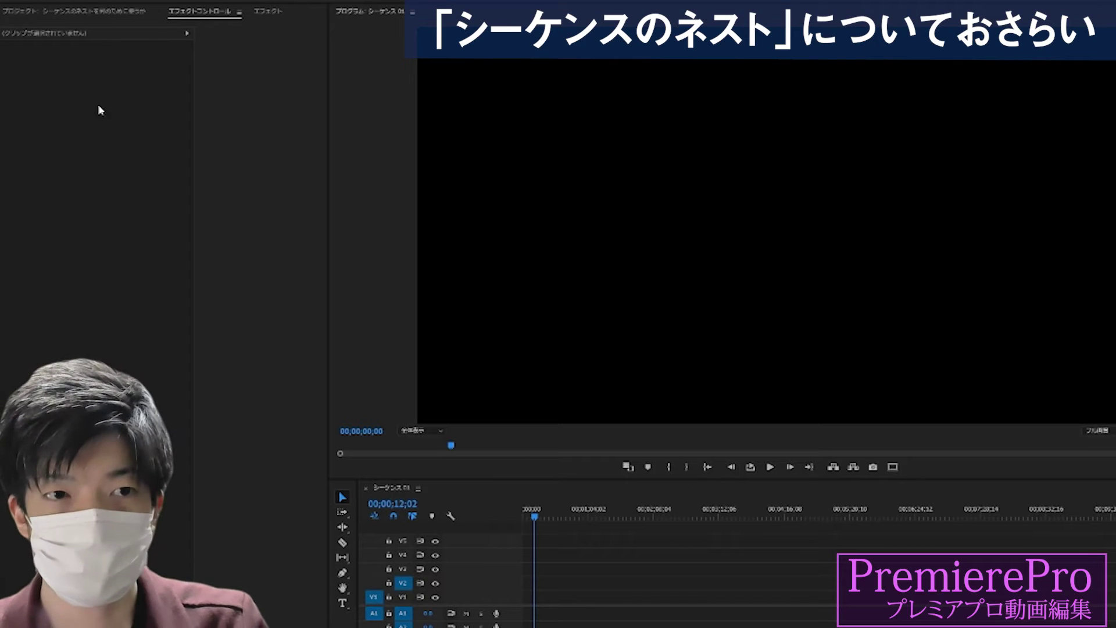
Delete the four old sequences, keeping only 151904.png, 152199.png and the color matte
{"action": "left_click", "coordinate": [87, 11]}
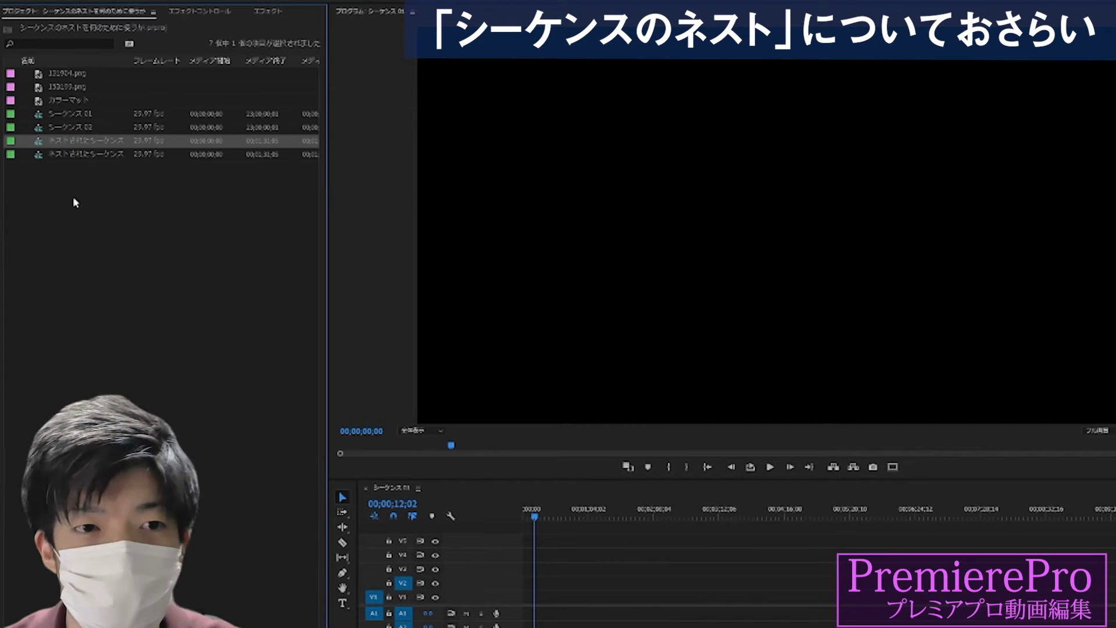
{"action": "left_click_drag", "start_coordinate": [116, 178], "coordinate": [75, 116]}
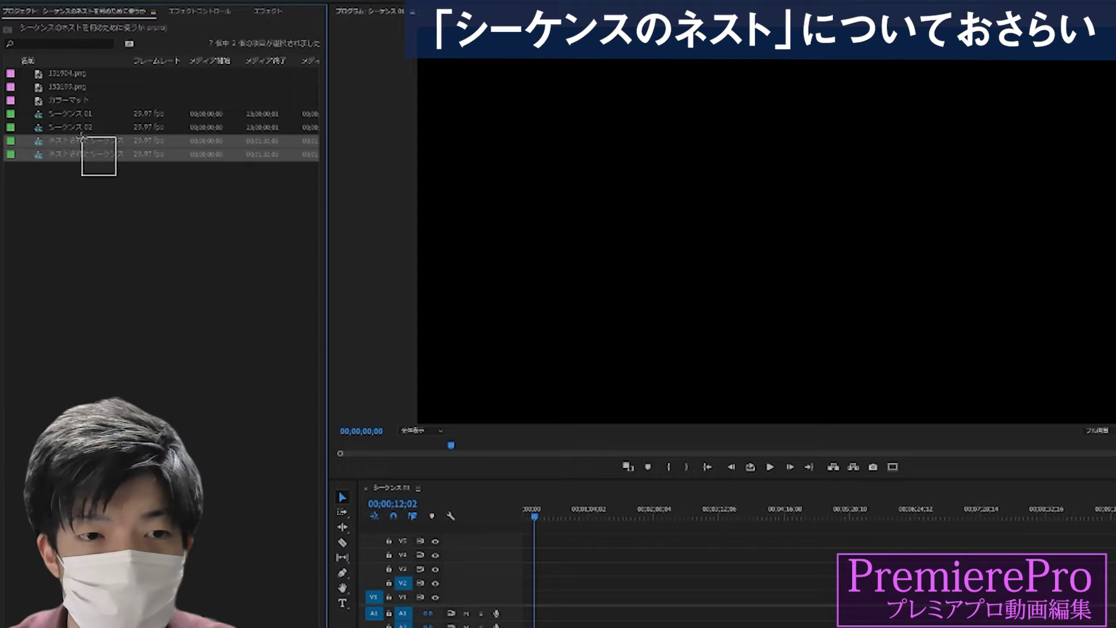
{"action": "key", "text": "Delete"}
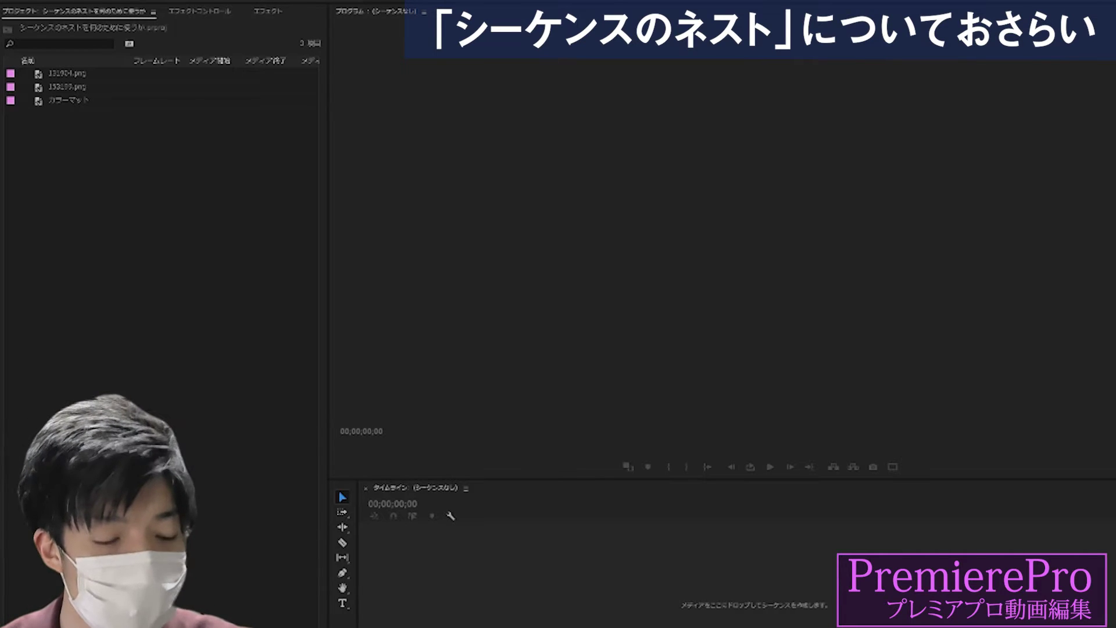
Create a new sequence, シーケンス 02, using the default 29.97 fps preset
{"action": "right_click", "coordinate": [294, 550]}
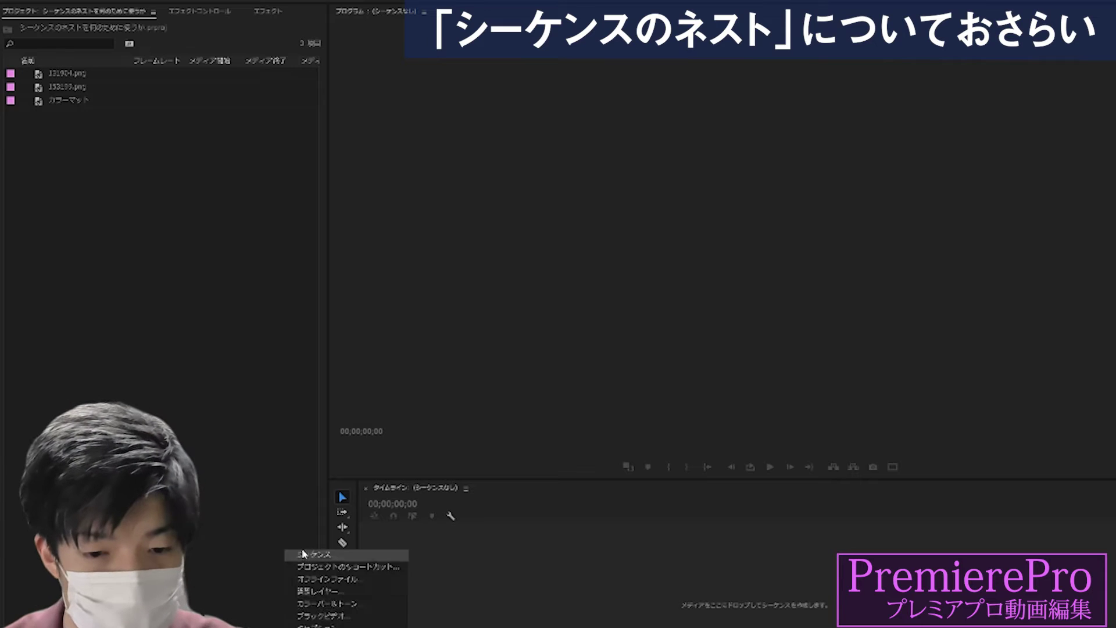
{"action": "left_click", "coordinate": [314, 535]}
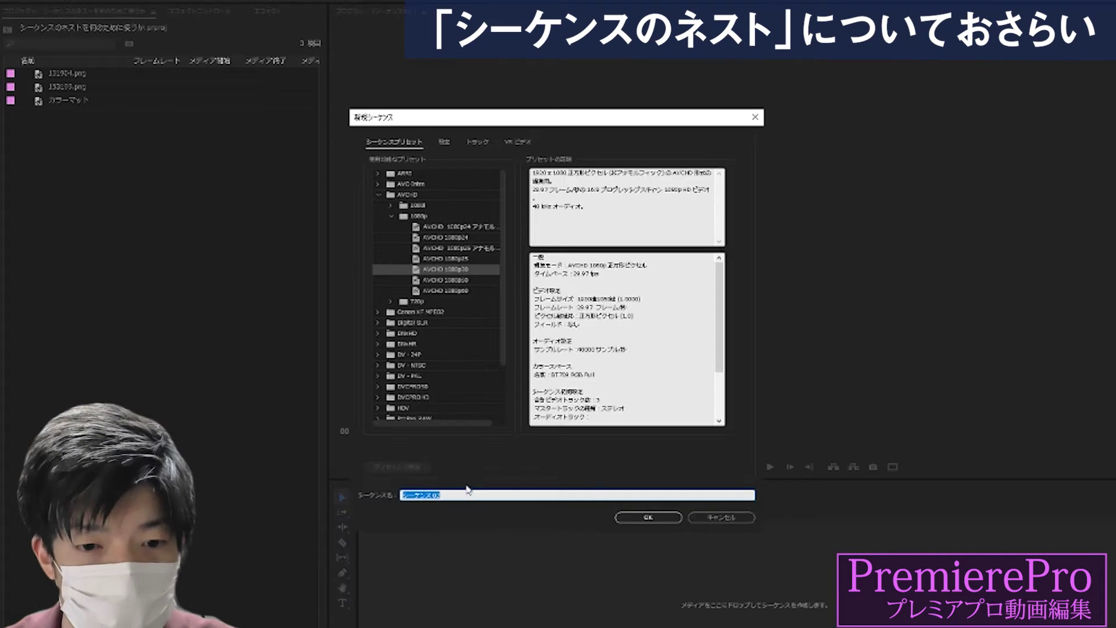
{"action": "left_click", "coordinate": [622, 515]}
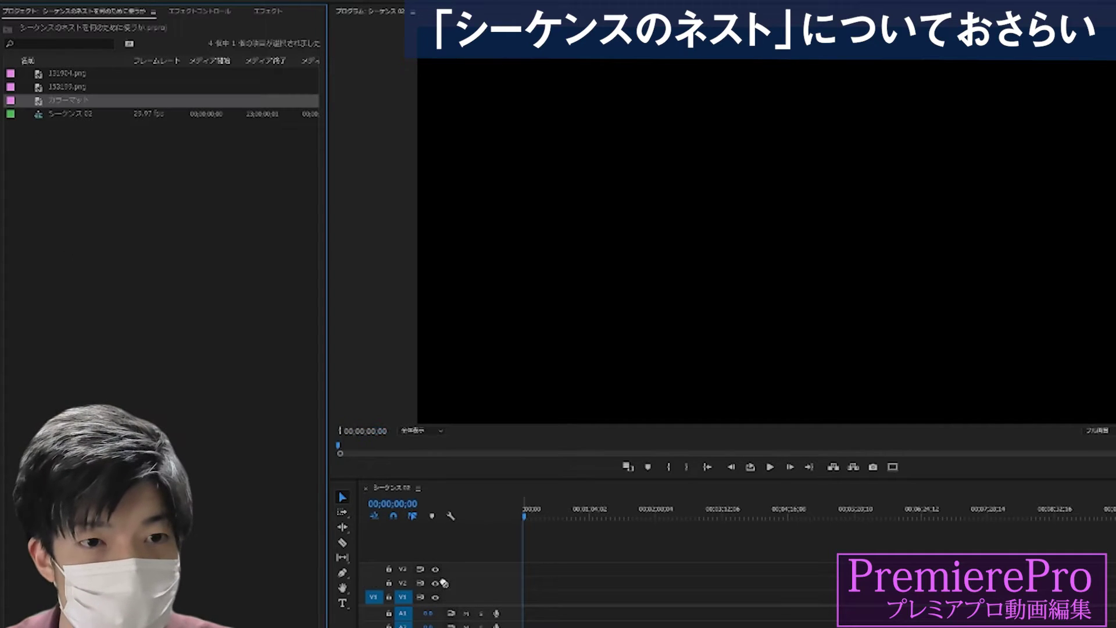
Stack the color matte on V1, 152199.png on V2 and 151904.png on V3, trimming the matte to match
{"action": "left_click_drag", "start_coordinate": [40, 105], "coordinate": [529, 596]}
{"action": "left_click_drag", "start_coordinate": [53, 90], "coordinate": [530, 580]}
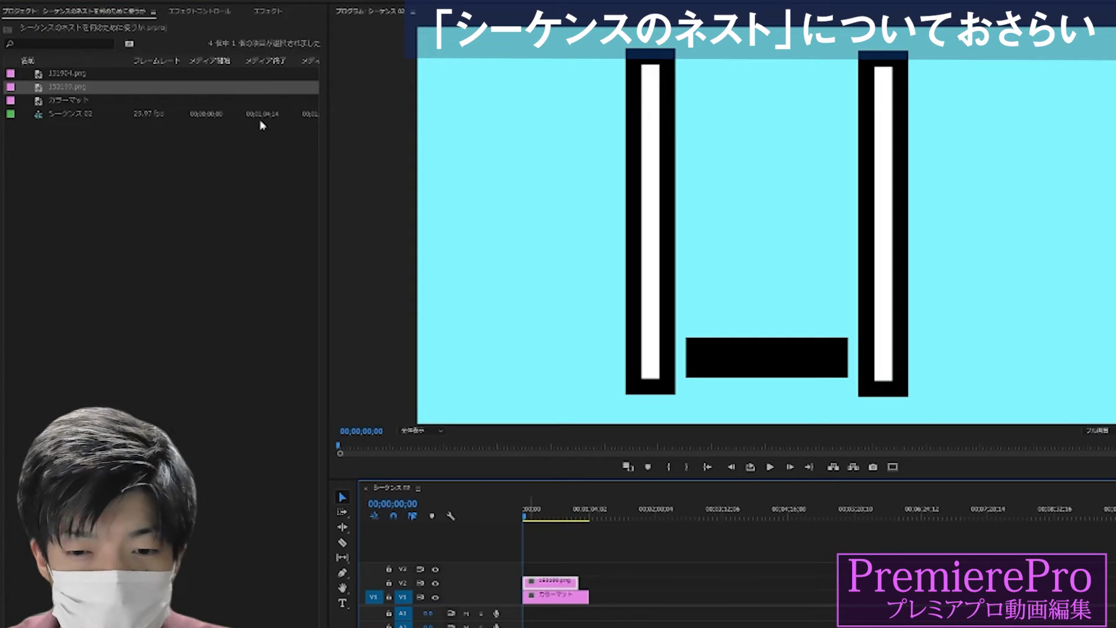
{"action": "left_click_drag", "start_coordinate": [38, 73], "coordinate": [573, 569]}
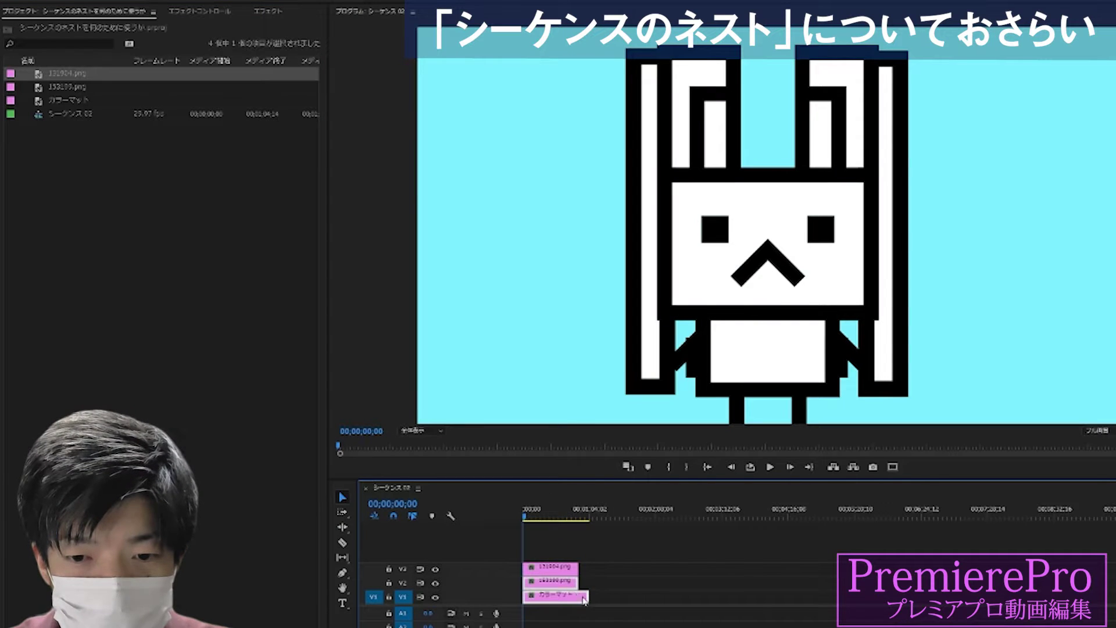
{"action": "left_click_drag", "start_coordinate": [590, 597], "coordinate": [578, 597]}
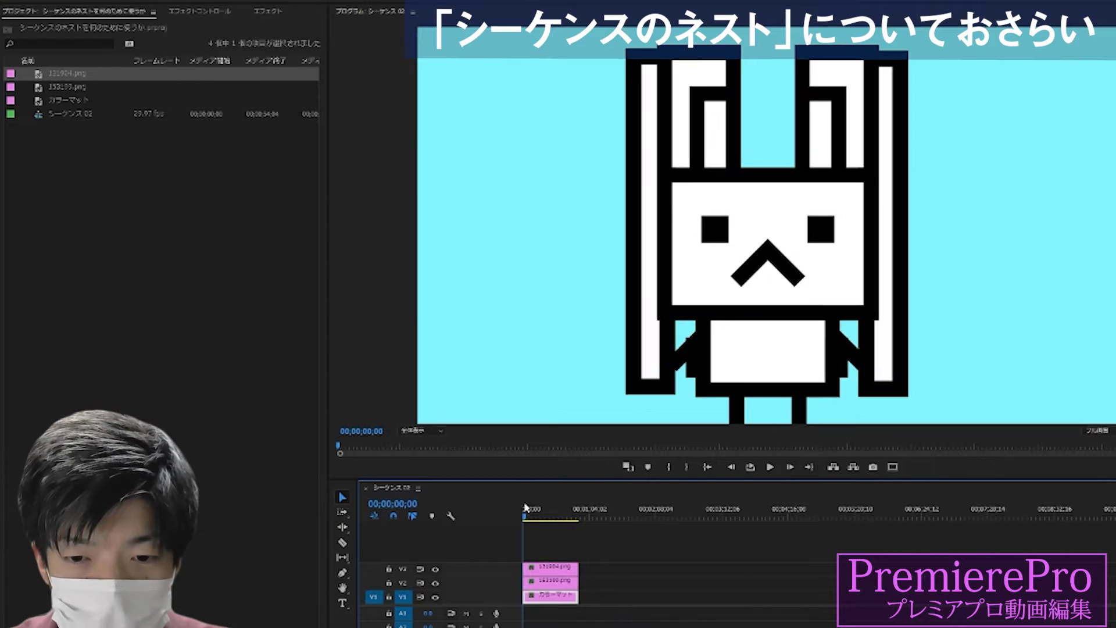
Shrink the rabbit clip to half size in Effect Controls
{"action": "left_click", "coordinate": [555, 572]}
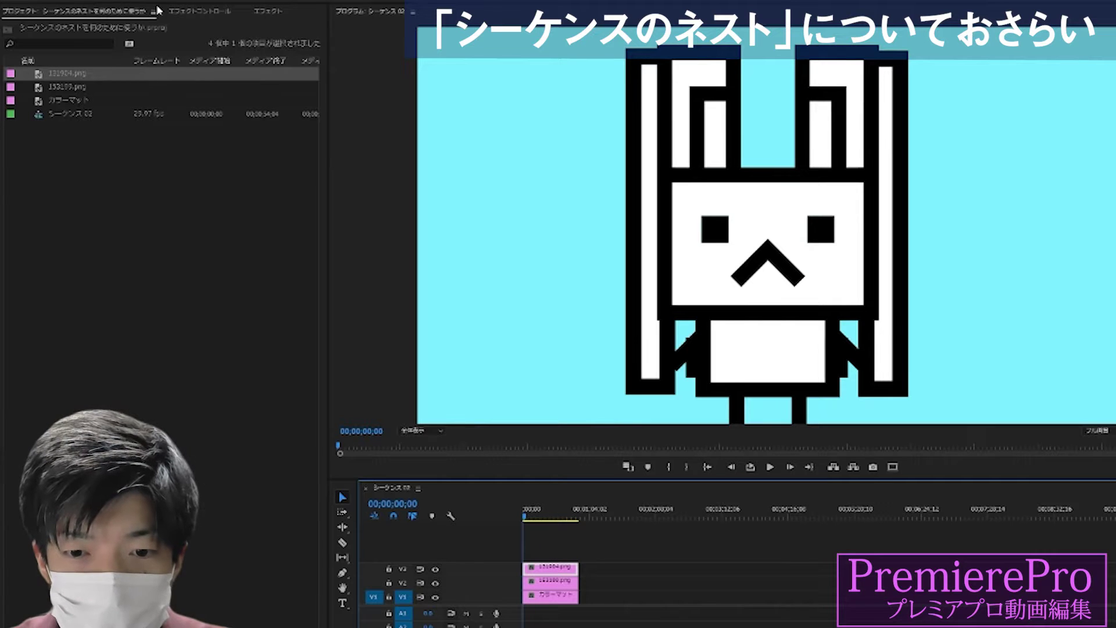
{"action": "left_click", "coordinate": [173, 13]}
{"action": "left_click_drag", "start_coordinate": [101, 82], "coordinate": [72, 82]}
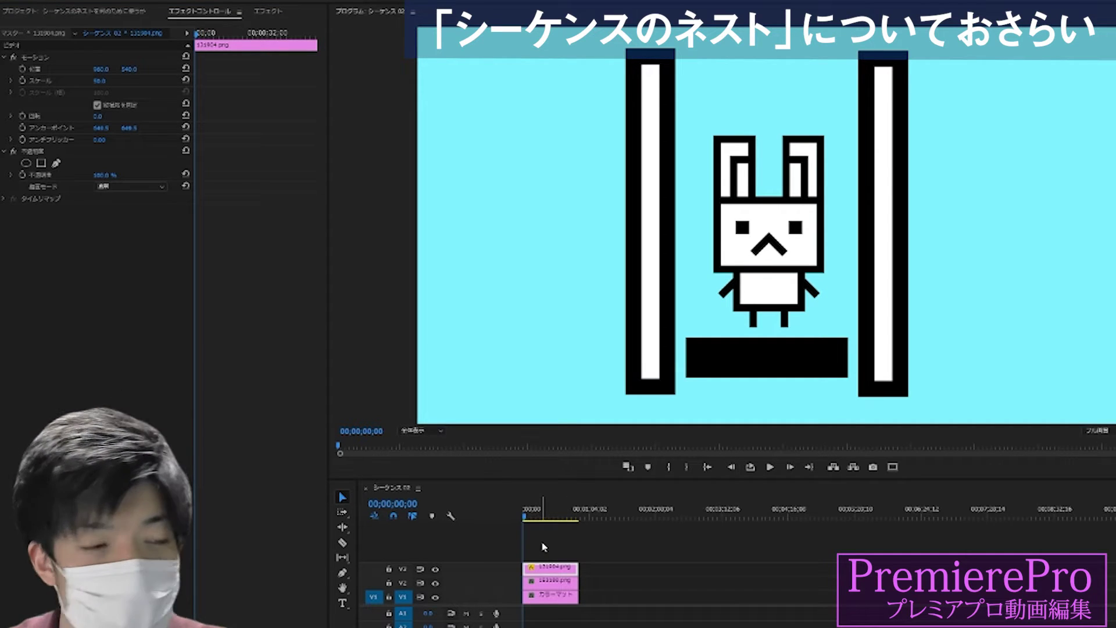
Duplicate the frame clip onto a new track and scale the copy to 94 around the rabbit
{"action": "left_click", "coordinate": [564, 582]}
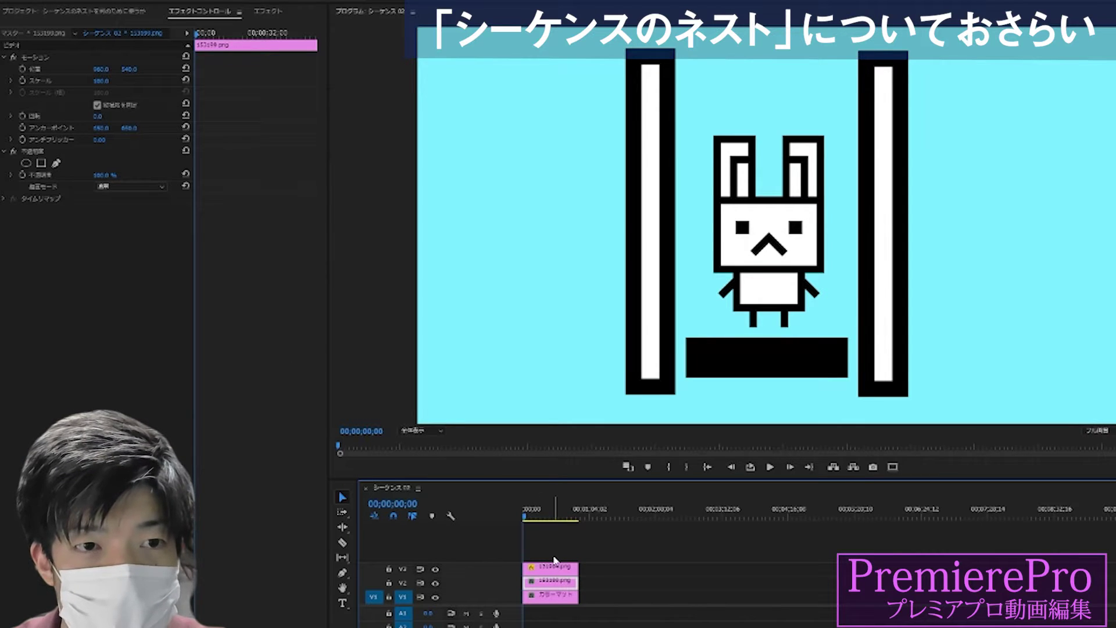
{"action": "key", "text": "ctrl+z"}
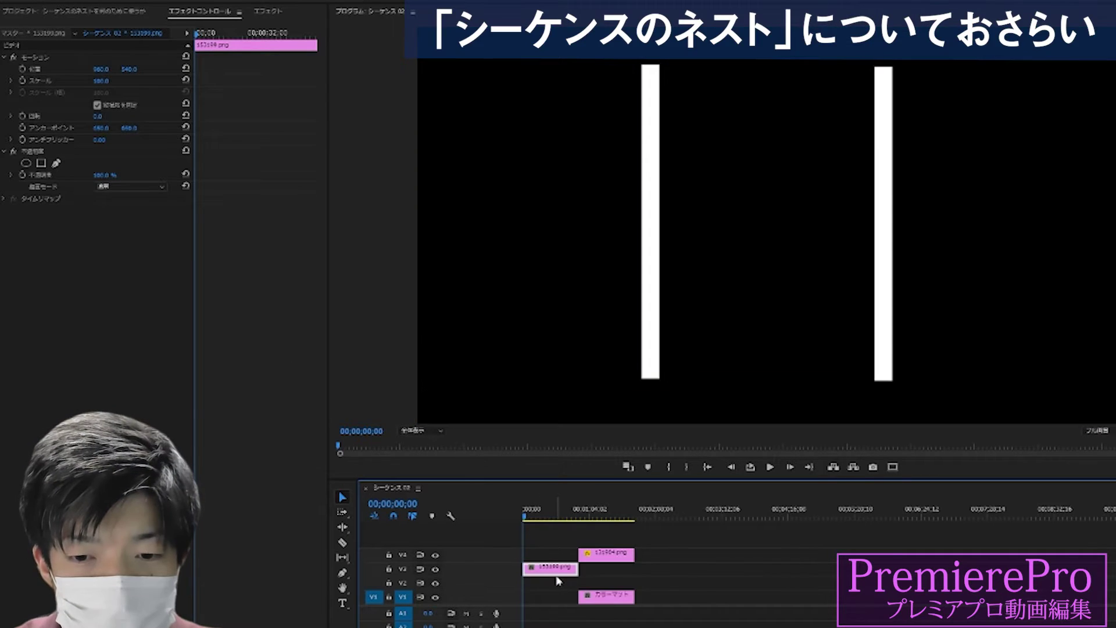
{"action": "key", "text": "ctrl+z"}
{"action": "key", "text": "ctrl+shift+z"}
{"action": "key", "text": "ctrl+shift+z"}
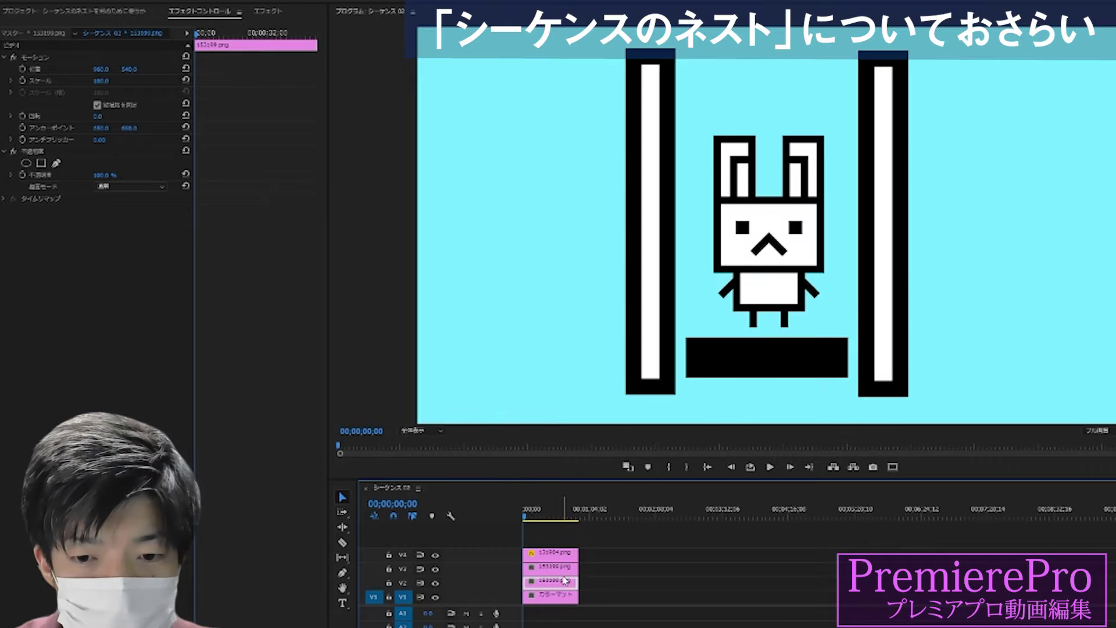
{"action": "mouse_move", "coordinate": [101, 81]}
{"action": "left_mouse_down"}
{"action": "mouse_move", "coordinate": [67, 81]}
{"action": "mouse_move", "coordinate": [110, 82]}
{"action": "left_mouse_up"}
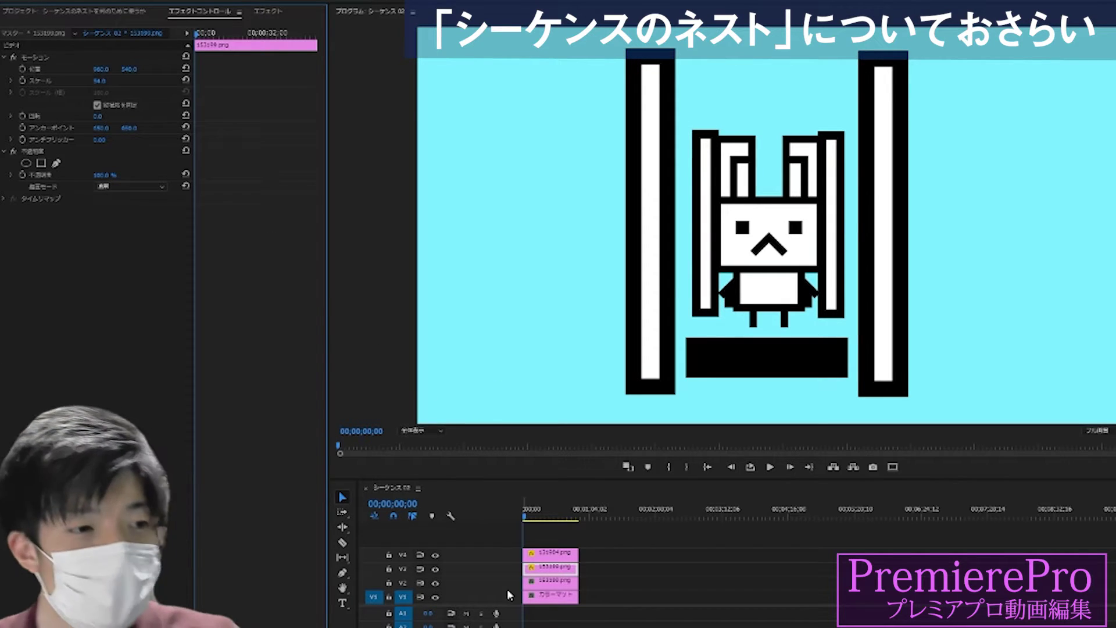
{"action": "left_click", "coordinate": [582, 534]}
{"action": "left_click", "coordinate": [440, 456]}
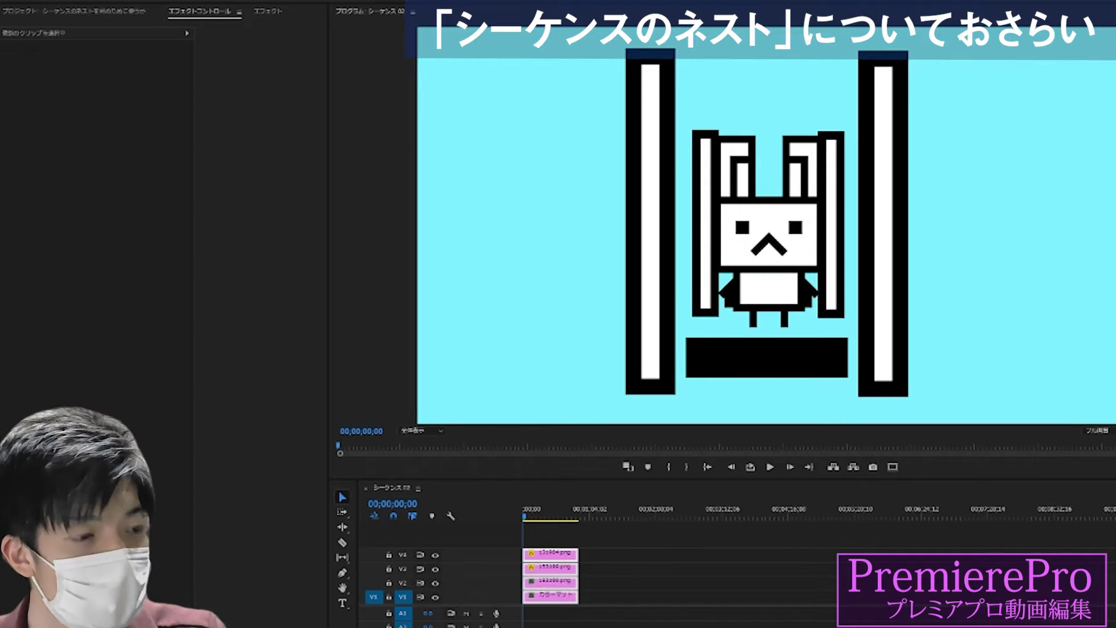
Move the playhead to 00;00;12;10 and reduce the rabbit clip's Scale to 27
{"action": "left_click", "coordinate": [586, 583]}
{"action": "left_click_drag", "start_coordinate": [616, 598], "coordinate": [540, 549]}
{"action": "scroll", "coordinate": [727, 569], "scroll_direction": "right", "scroll_amount": 2}
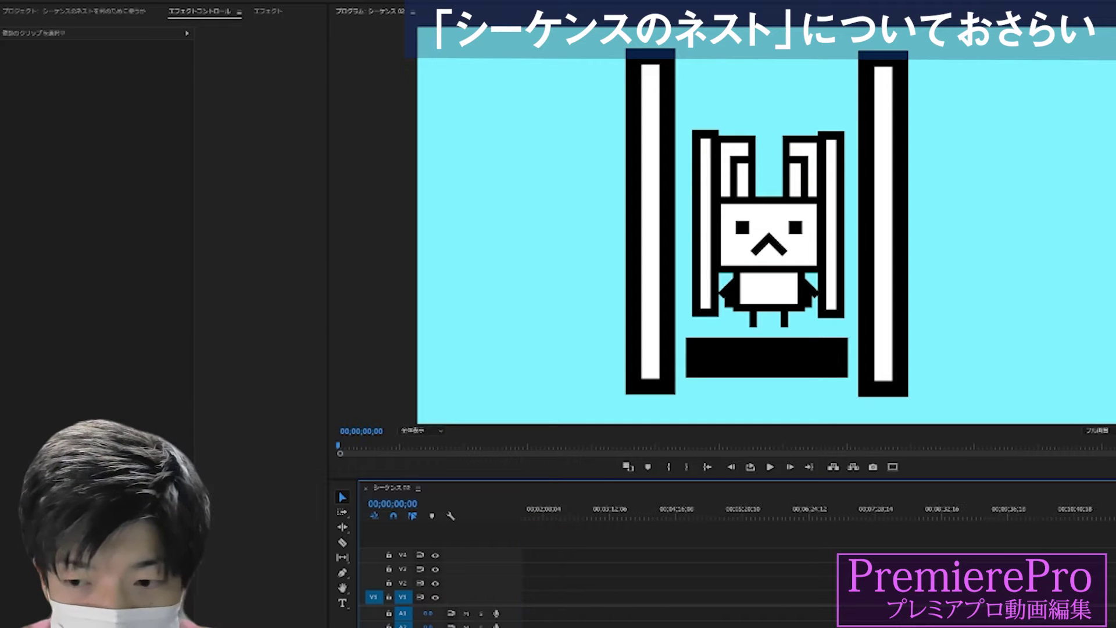
{"action": "scroll", "coordinate": [560, 583], "scroll_direction": "down", "scroll_amount": 2}
{"action": "scroll", "coordinate": [560, 583], "scroll_direction": "down", "scroll_amount": 2}
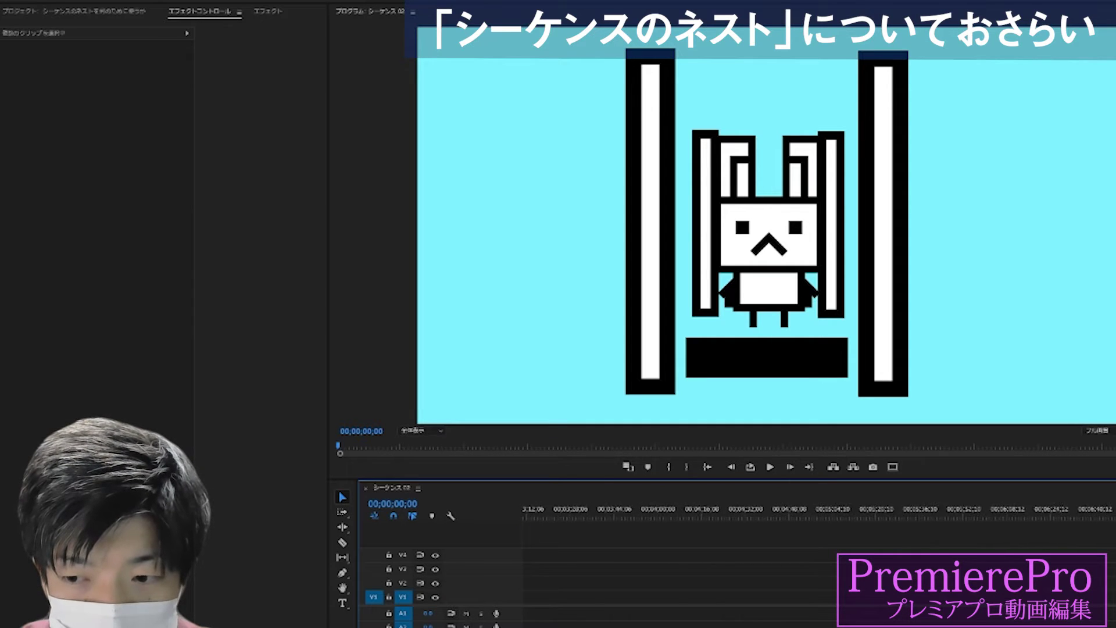
{"action": "scroll", "coordinate": [560, 583], "scroll_direction": "down", "scroll_amount": 2}
{"action": "left_click", "coordinate": [560, 527]}
{"action": "left_click", "coordinate": [556, 513]}
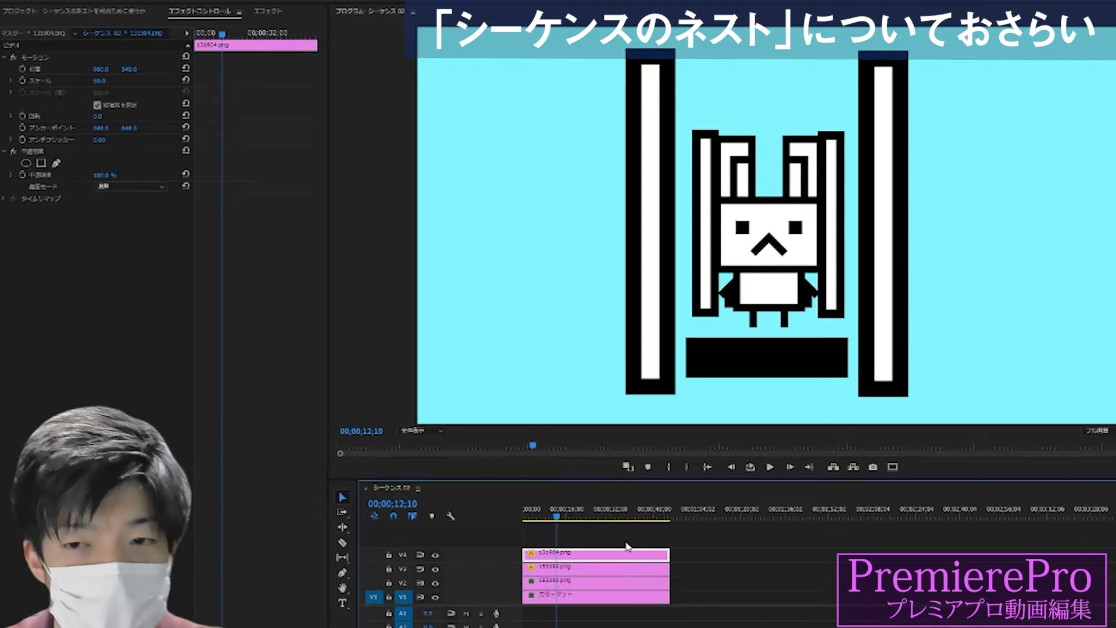
{"action": "left_click_drag", "start_coordinate": [101, 85], "coordinate": [96, 80]}
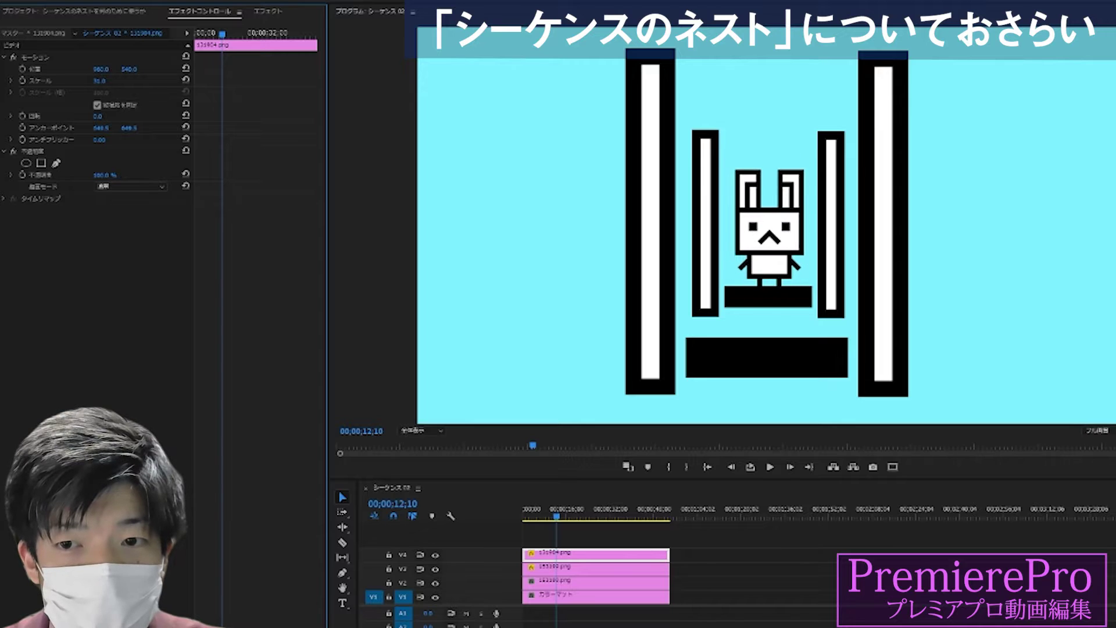
{"action": "left_click_drag", "start_coordinate": [99, 80], "coordinate": [98, 80]}
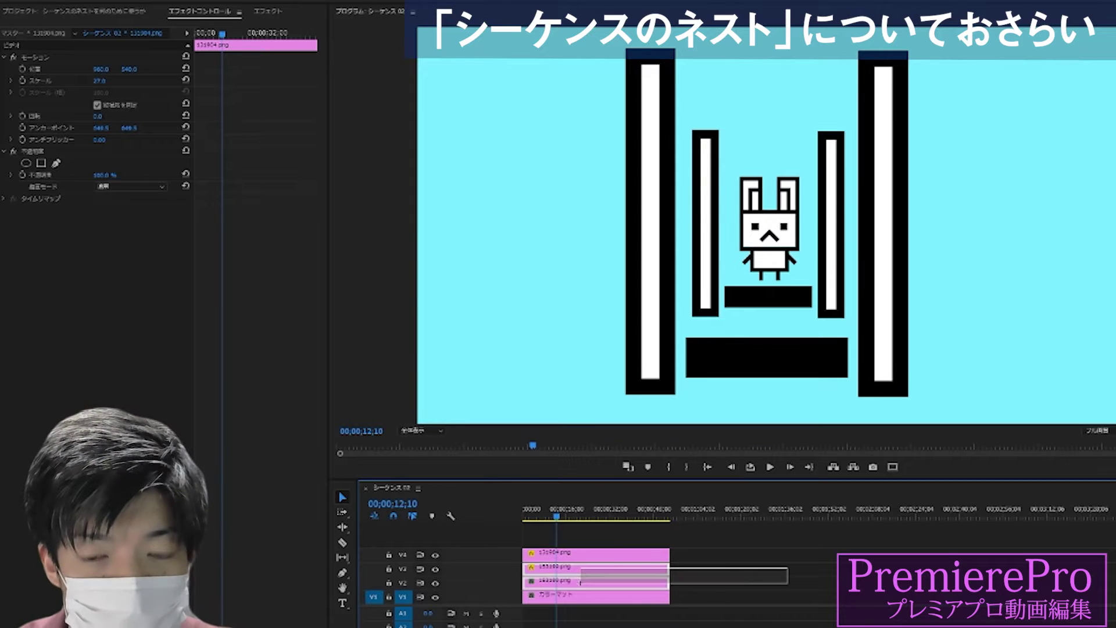
Shift the outer and inner frame clips to the right
{"action": "mouse_move", "coordinate": [720, 559]}
{"action": "left_mouse_down"}
{"action": "mouse_move", "coordinate": [614, 594]}
{"action": "mouse_move", "coordinate": [574, 583]}
{"action": "left_mouse_up"}
{"action": "left_click", "coordinate": [624, 580]}
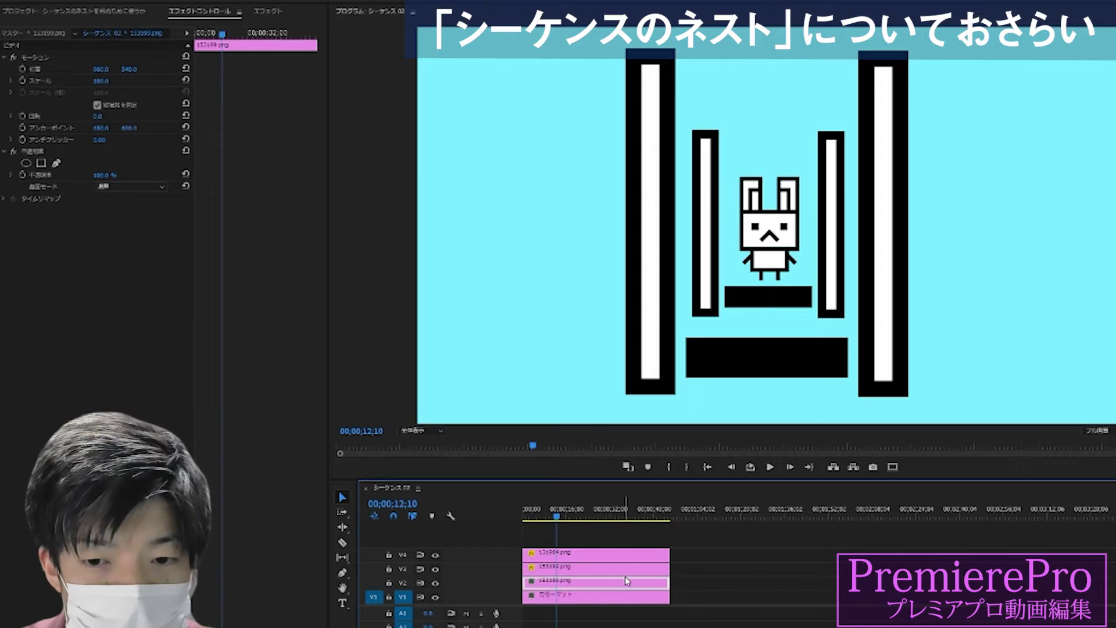
{"action": "left_click_drag", "start_coordinate": [107, 70], "coordinate": [178, 107]}
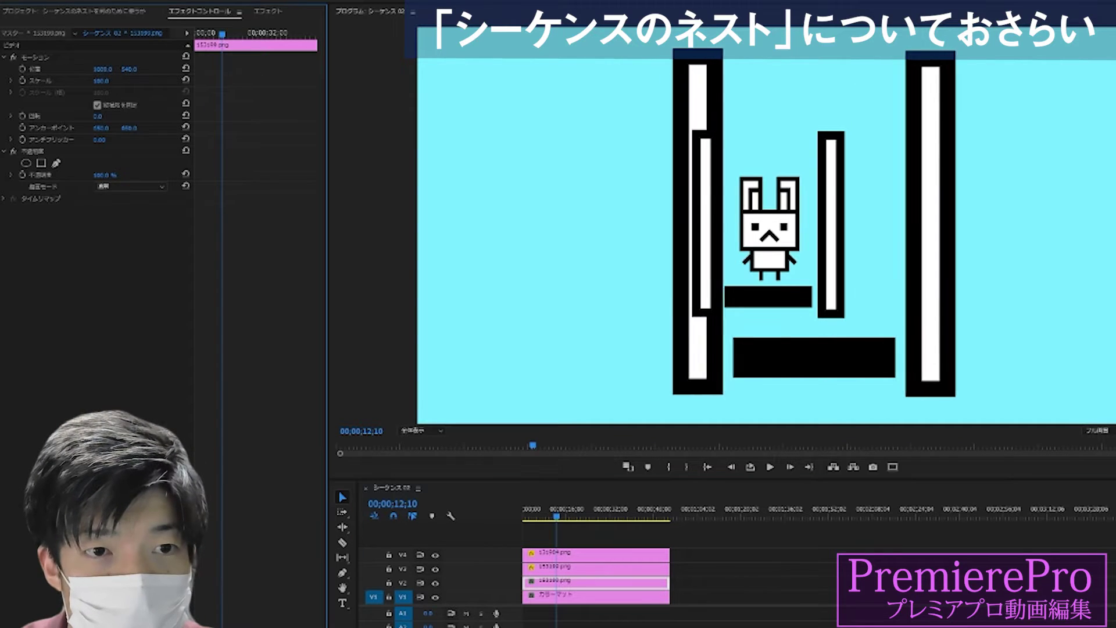
{"action": "left_click", "coordinate": [562, 567]}
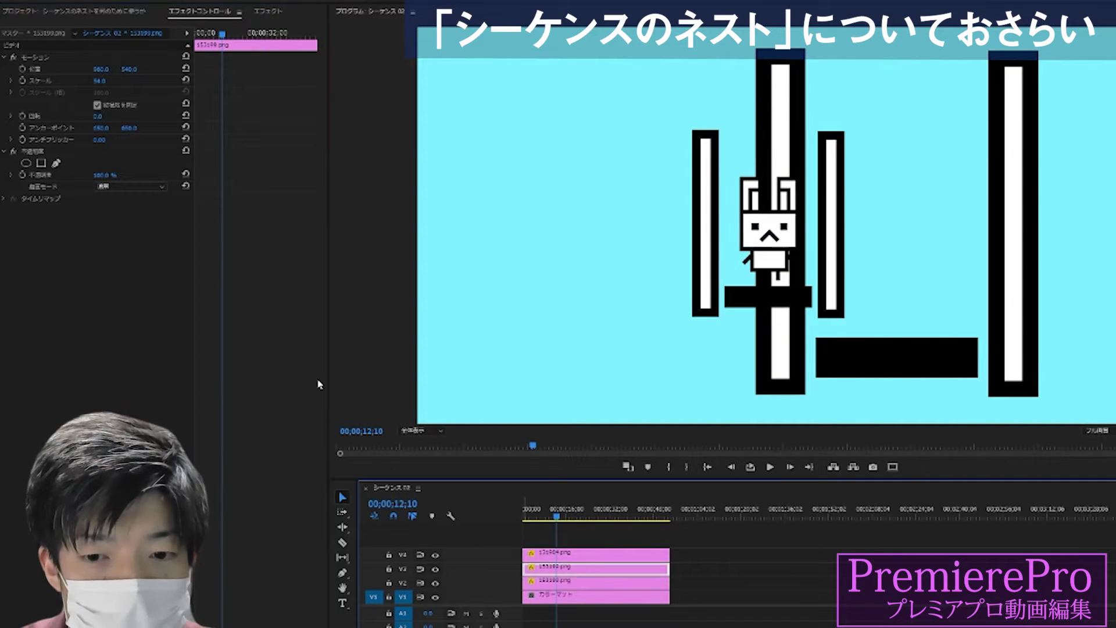
{"action": "left_click", "coordinate": [126, 80]}
{"action": "left_click_drag", "start_coordinate": [113, 70], "coordinate": [180, 71]}
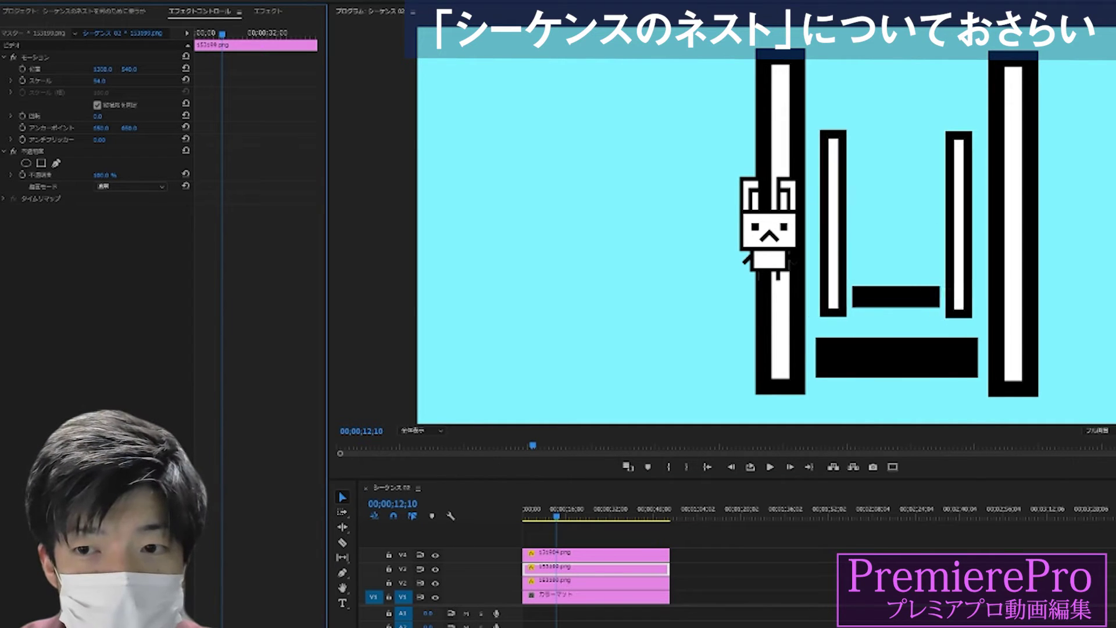
Try sliding the rabbit to the right, then undo the move
{"action": "left_click", "coordinate": [558, 553]}
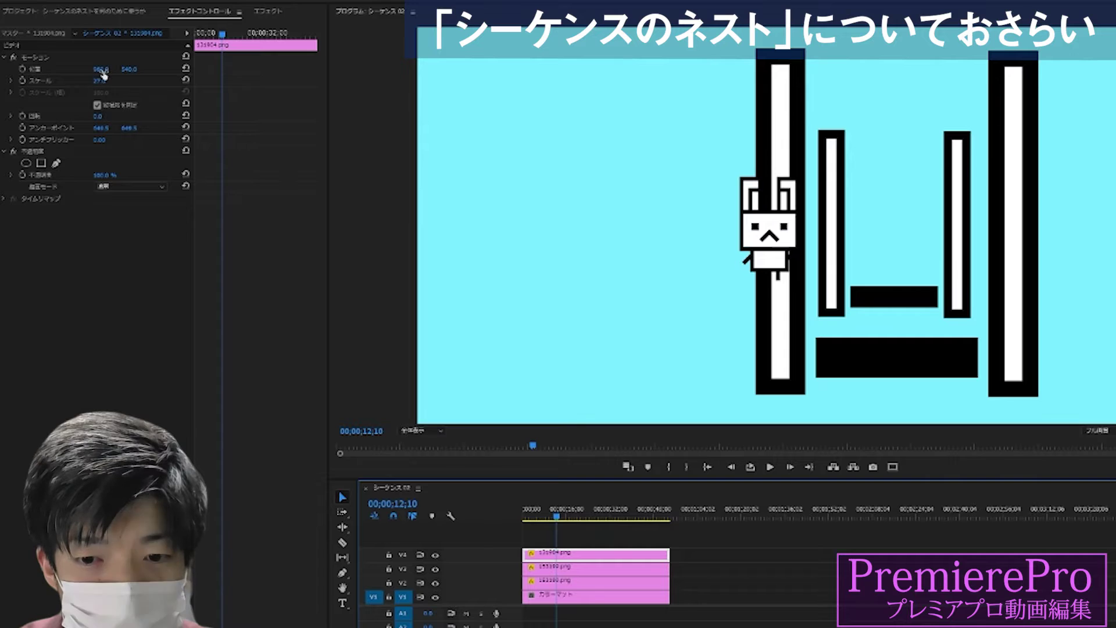
{"action": "left_click_drag", "start_coordinate": [101, 69], "coordinate": [120, 76]}
{"action": "key", "text": "ctrl+z"}
{"action": "key", "text": "ctrl+z"}
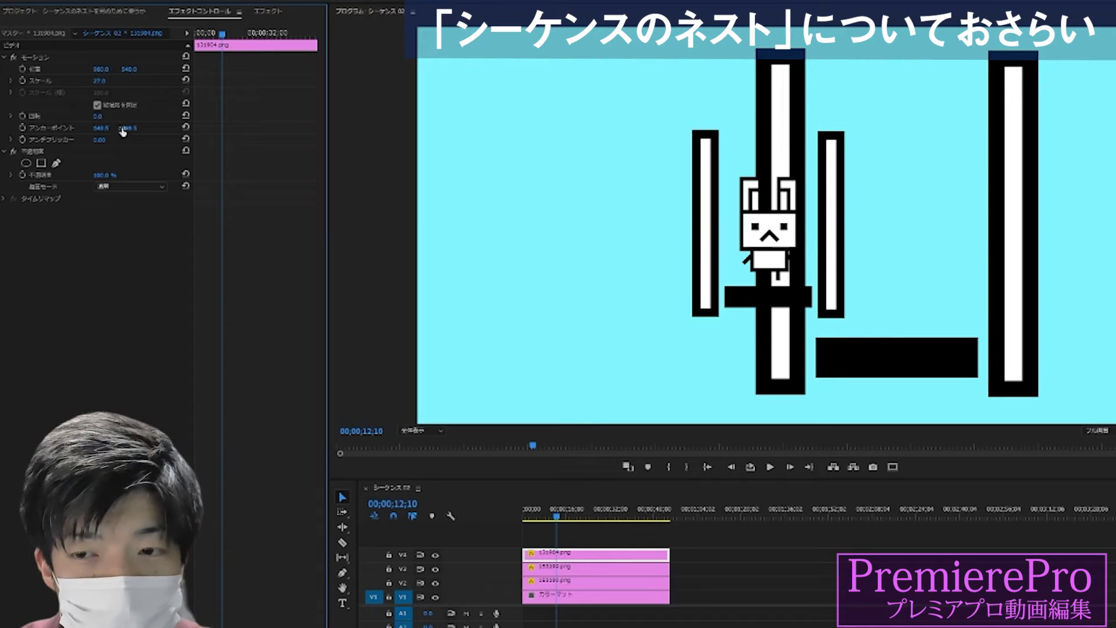
{"action": "key", "text": "ctrl+z"}
Keyframe the outer pillars' Position X from 960 at 12;10 to 1313 at 26;21
{"action": "left_click", "coordinate": [576, 579]}
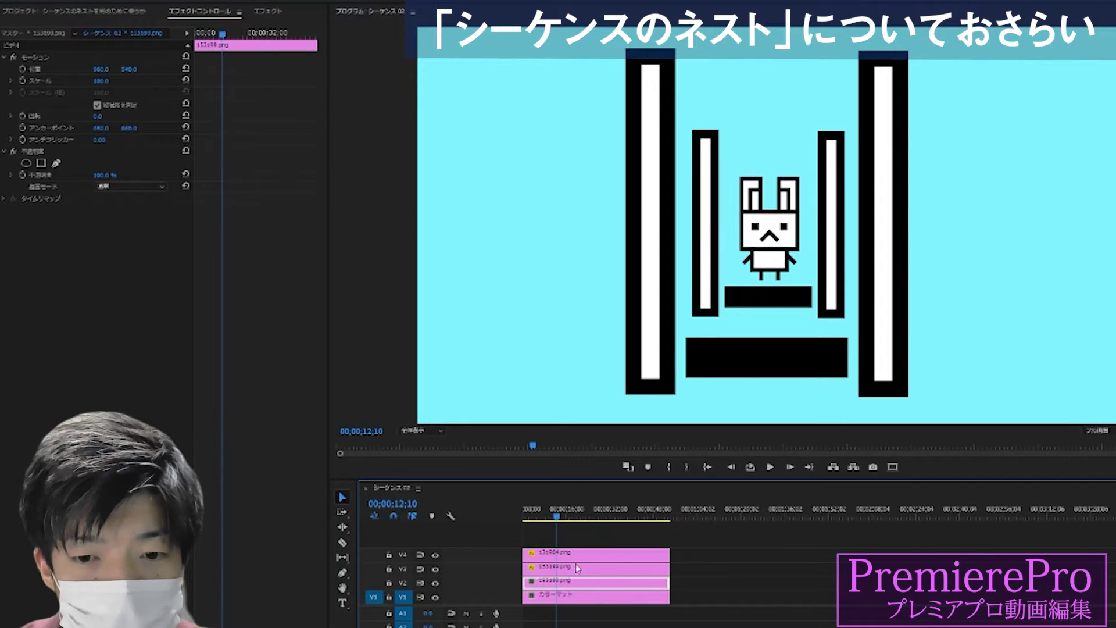
{"action": "left_click", "coordinate": [22, 68]}
{"action": "left_click", "coordinate": [254, 33]}
{"action": "mouse_move", "coordinate": [101, 69]}
{"action": "left_mouse_down"}
{"action": "mouse_move", "coordinate": [125, 69]}
{"action": "mouse_move", "coordinate": [166, 158]}
{"action": "left_mouse_up"}
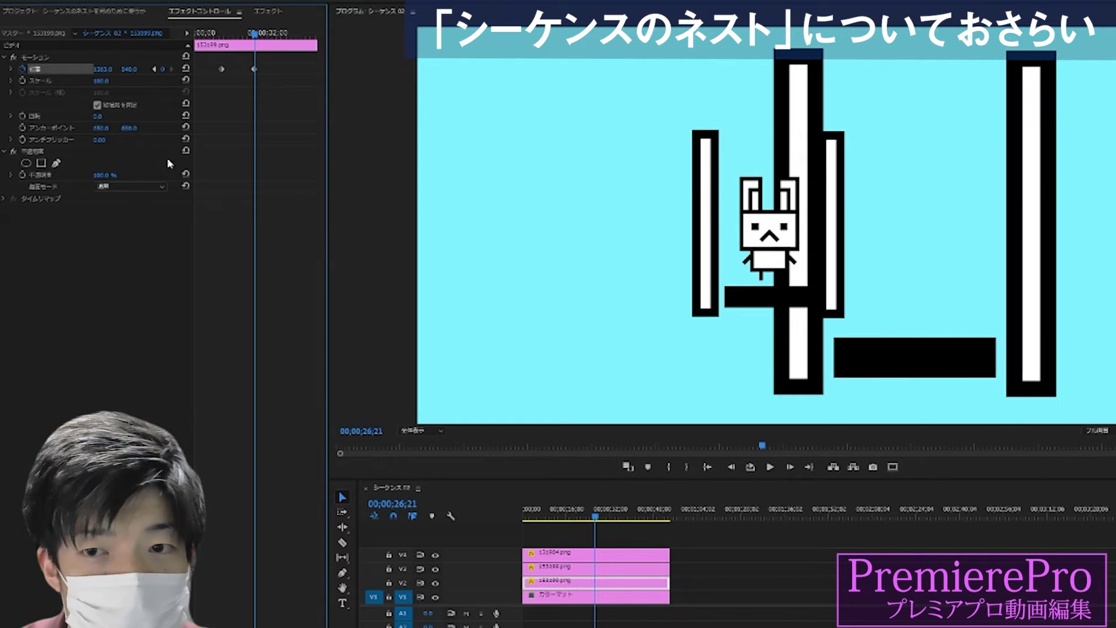
Paste the copied attributes onto the two upper layer clips
{"action": "left_click_drag", "start_coordinate": [709, 552], "coordinate": [644, 574]}
{"action": "right_click", "coordinate": [644, 574]}
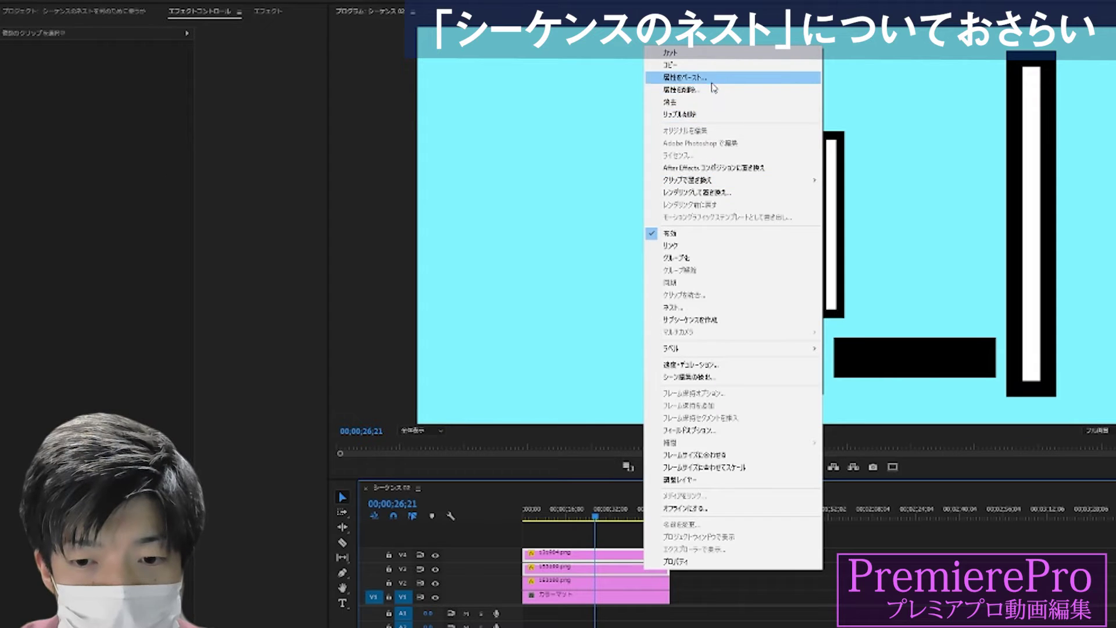
{"action": "left_click", "coordinate": [711, 83]}
{"action": "left_click", "coordinate": [633, 523]}
{"action": "mouse_move", "coordinate": [588, 511]}
{"action": "left_mouse_down"}
{"action": "mouse_move", "coordinate": [623, 511]}
{"action": "mouse_move", "coordinate": [564, 512]}
{"action": "left_mouse_up"}
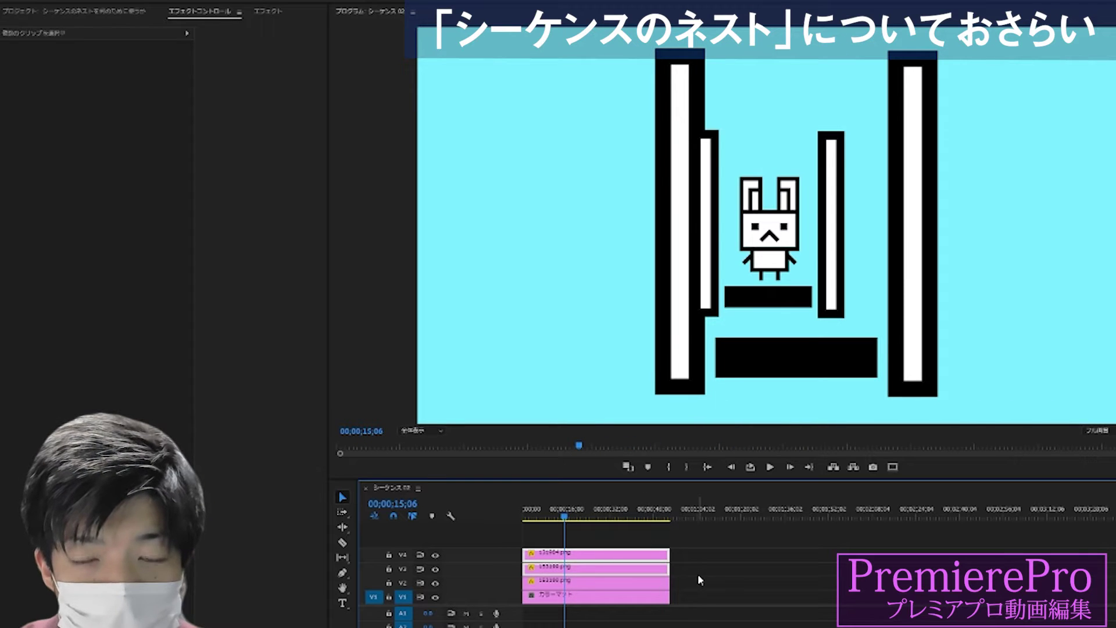
Set the outer pillars' Position X to 1364 at 22;23
{"action": "left_click", "coordinate": [649, 581]}
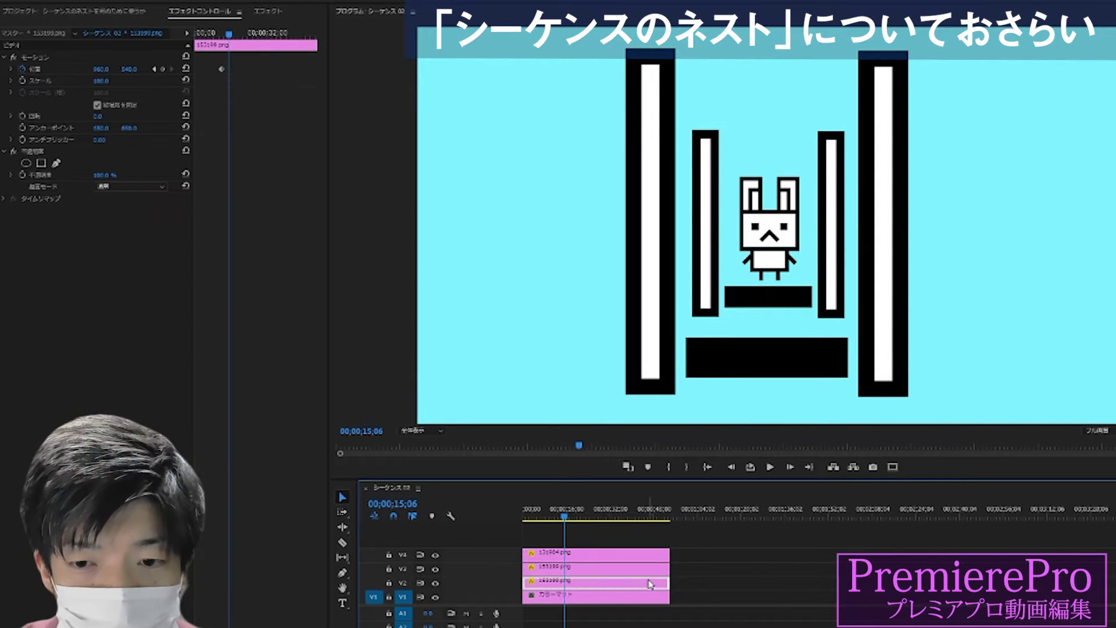
{"action": "left_click", "coordinate": [648, 573]}
{"action": "left_click", "coordinate": [651, 581]}
{"action": "left_click", "coordinate": [246, 33]}
{"action": "left_click_drag", "start_coordinate": [101, 69], "coordinate": [151, 69]}
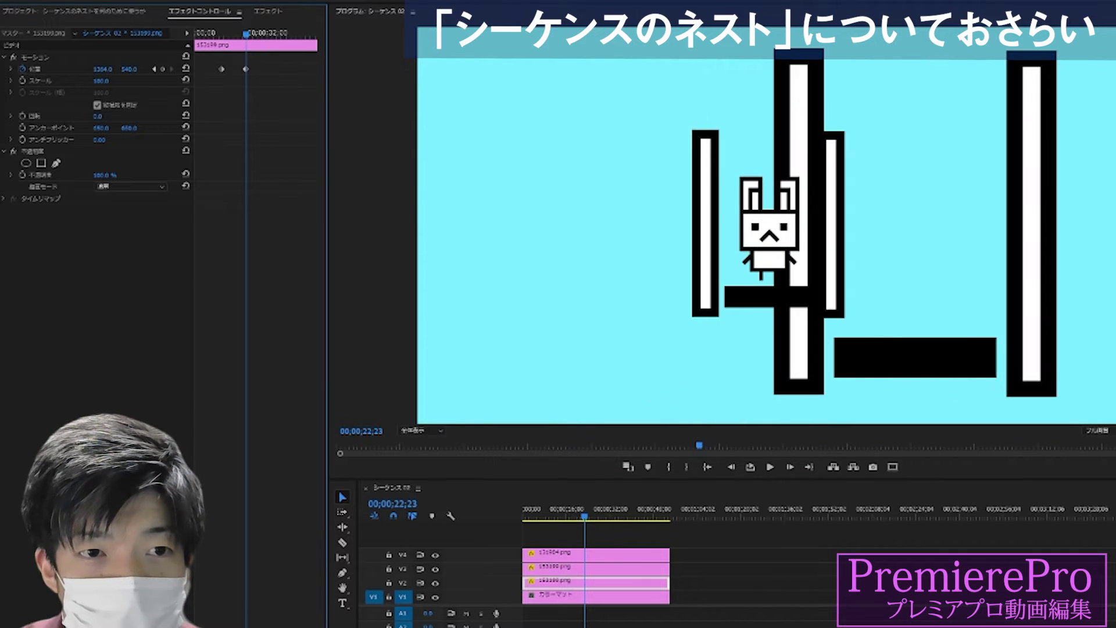
Turn on Position keyframes for the inner pillars and slide them right at a later time
{"action": "left_click", "coordinate": [599, 566]}
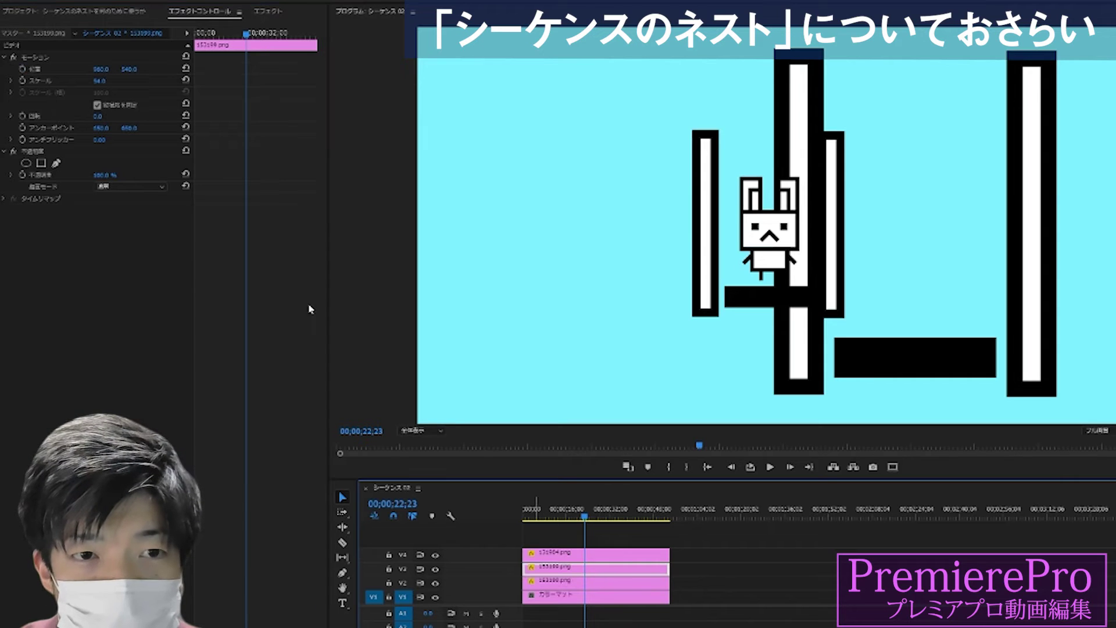
{"action": "left_click", "coordinate": [22, 69]}
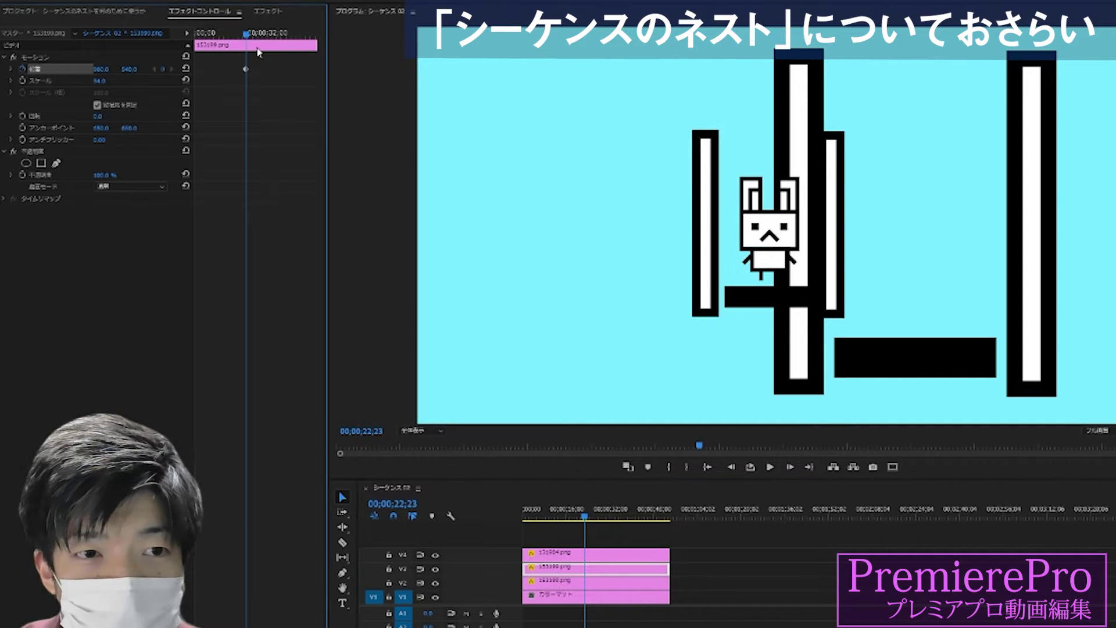
{"action": "mouse_move", "coordinate": [261, 34]}
{"action": "left_mouse_down"}
{"action": "mouse_move", "coordinate": [273, 36]}
{"action": "mouse_move", "coordinate": [231, 35]}
{"action": "left_mouse_up"}
{"action": "left_click_drag", "start_coordinate": [99, 69], "coordinate": [182, 69]}
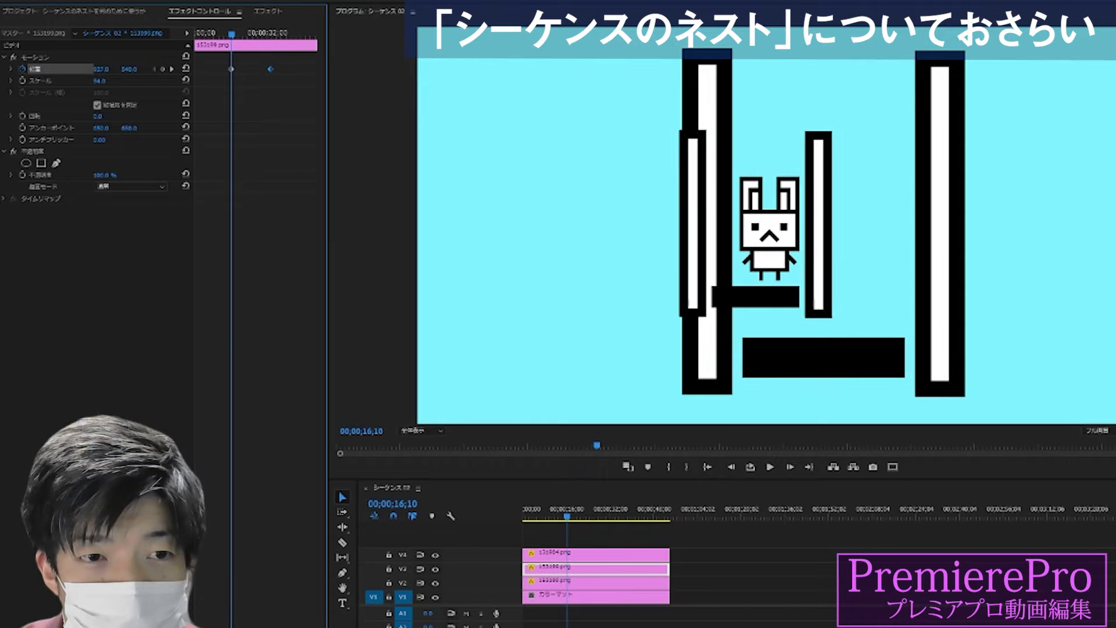
{"action": "mouse_move", "coordinate": [232, 34]}
{"action": "left_mouse_down"}
{"action": "mouse_move", "coordinate": [211, 33]}
{"action": "mouse_move", "coordinate": [242, 38]}
{"action": "left_mouse_up"}
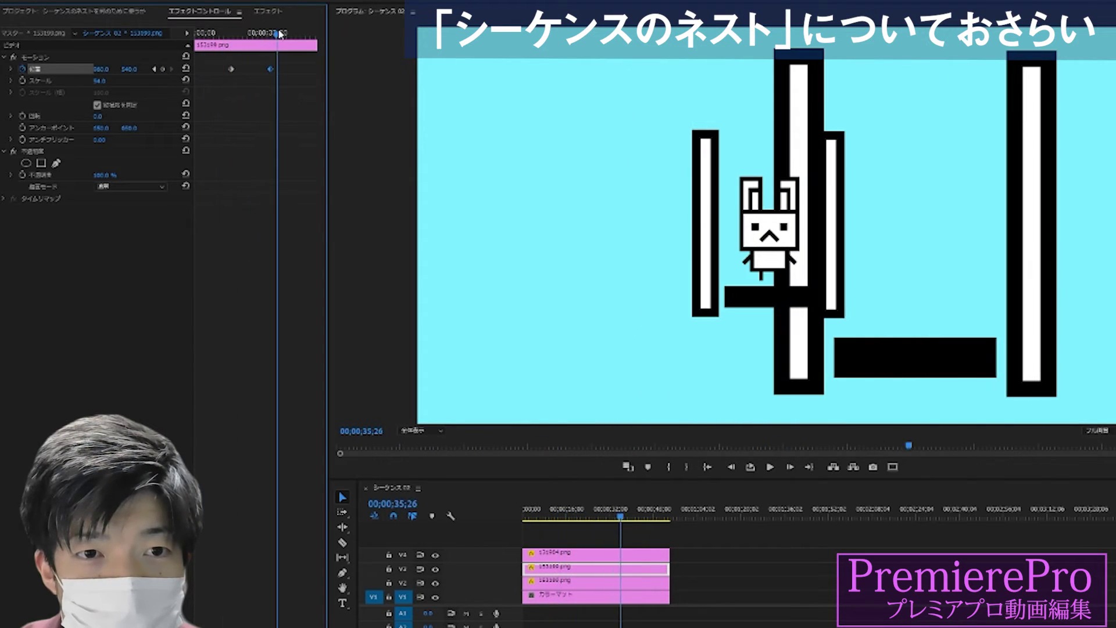
{"action": "left_click_drag", "start_coordinate": [242, 39], "coordinate": [255, 38]}
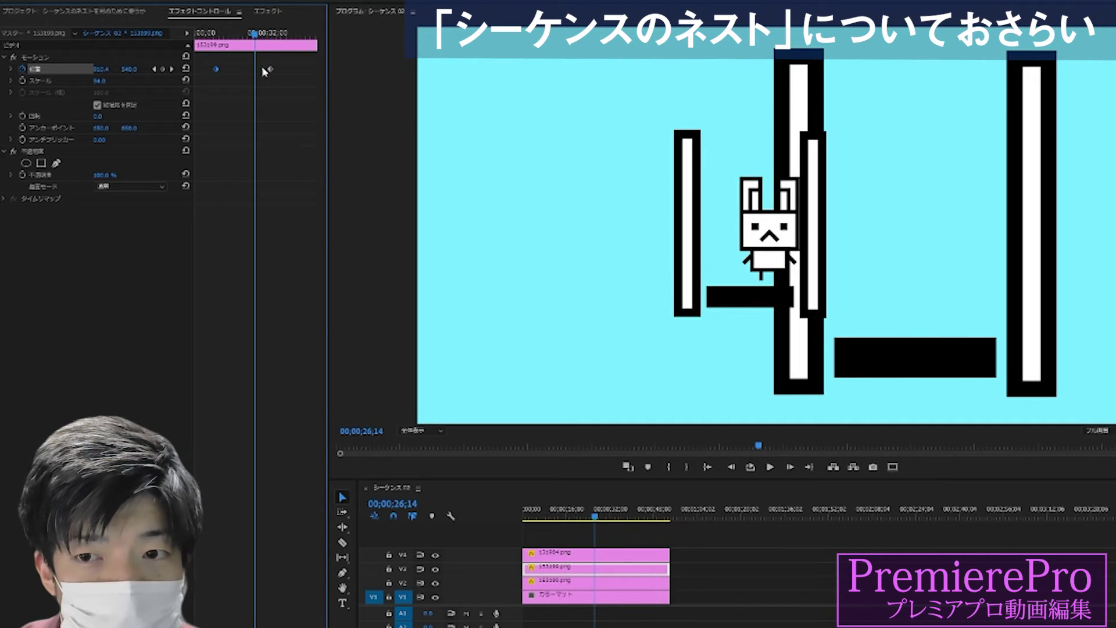
{"action": "left_click_drag", "start_coordinate": [269, 69], "coordinate": [254, 68]}
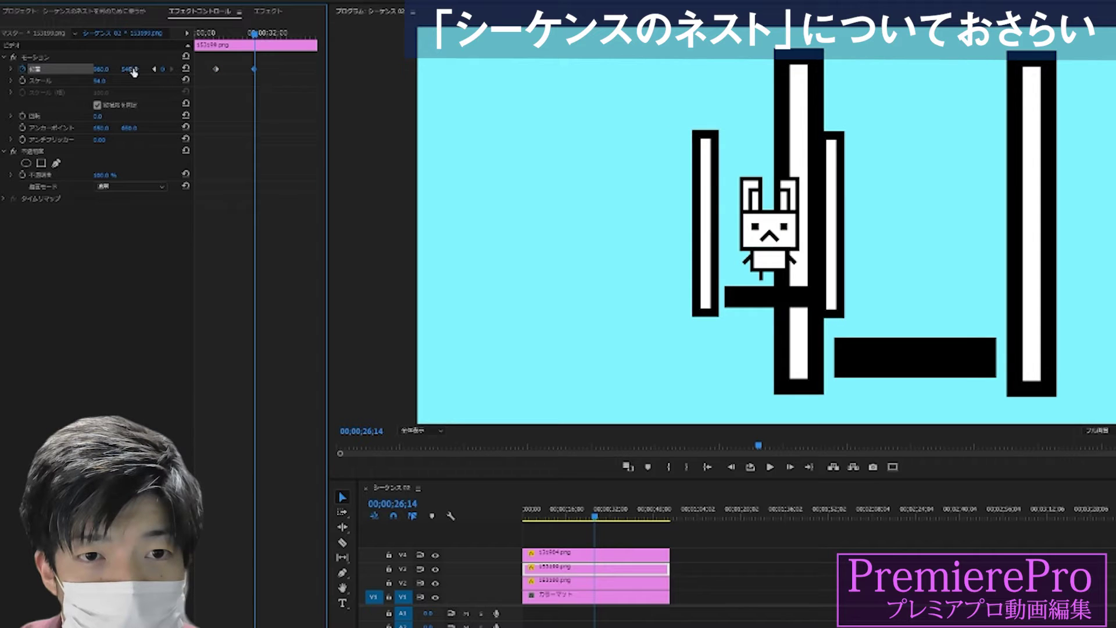
{"action": "left_click_drag", "start_coordinate": [101, 69], "coordinate": [186, 68]}
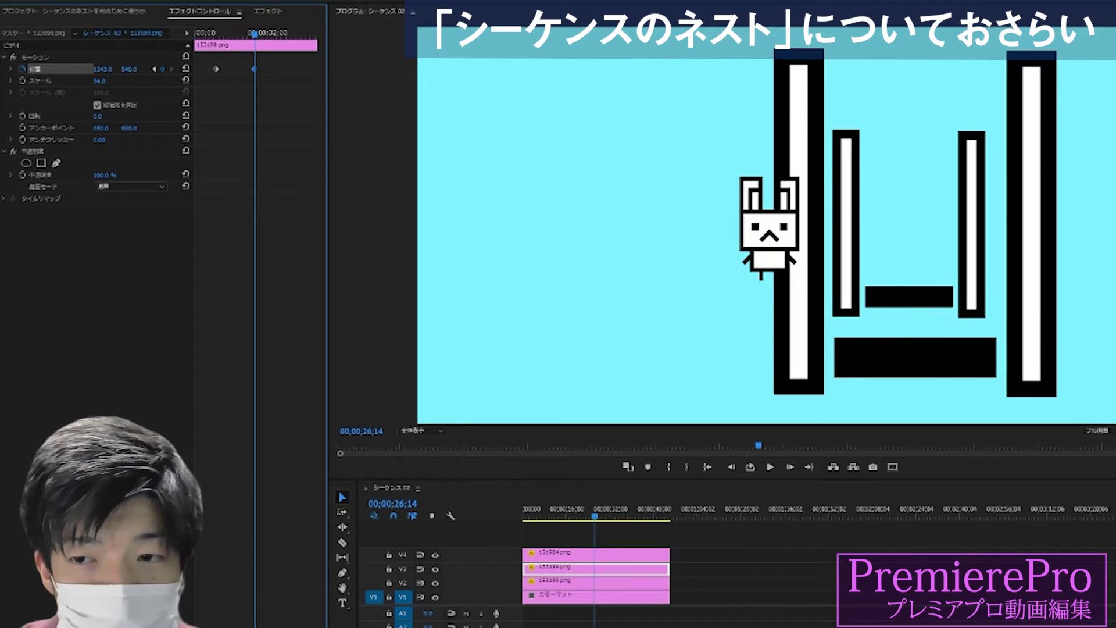
Adjust the inner pillars' keyframe to X 867 and move the rabbit clip to a new top track
{"action": "left_click_drag", "start_coordinate": [254, 33], "coordinate": [225, 36]}
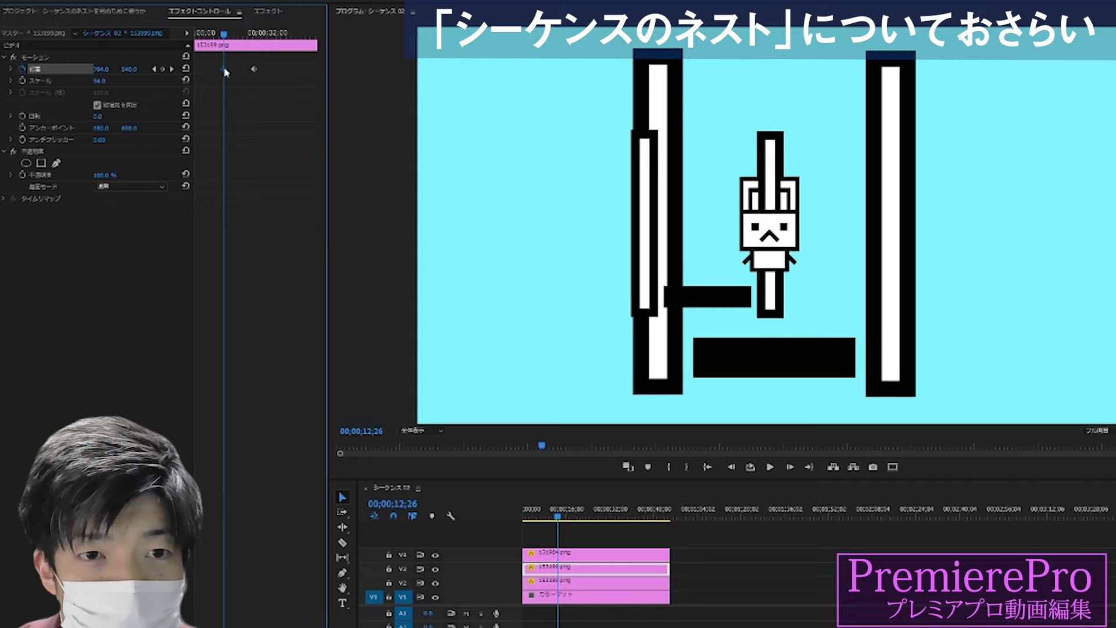
{"action": "left_click_drag", "start_coordinate": [227, 36], "coordinate": [219, 35]}
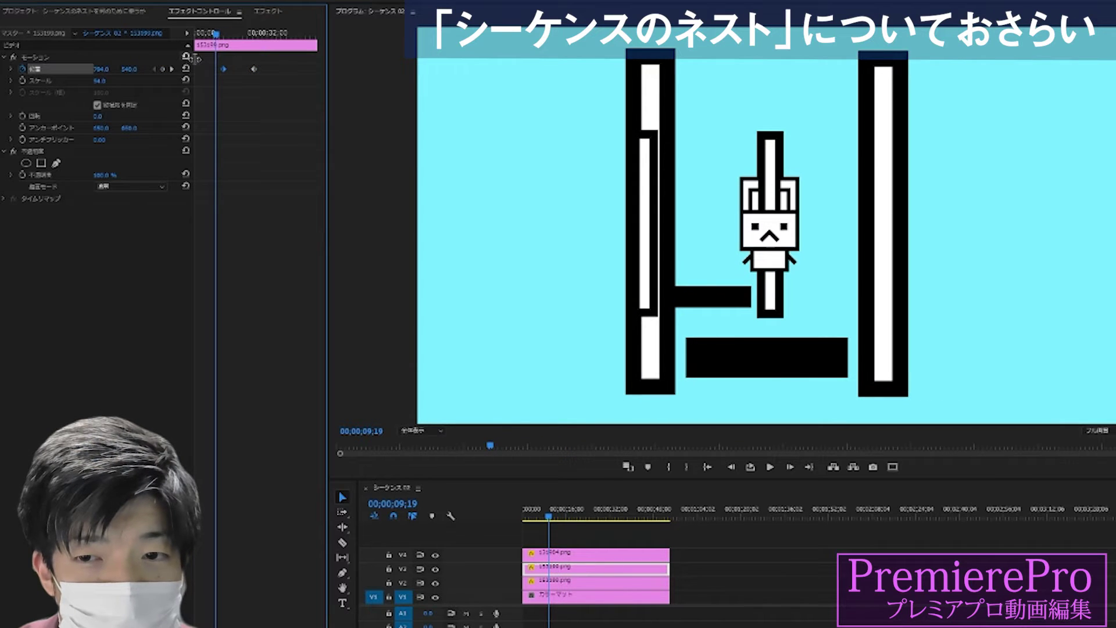
{"action": "left_click", "coordinate": [172, 68]}
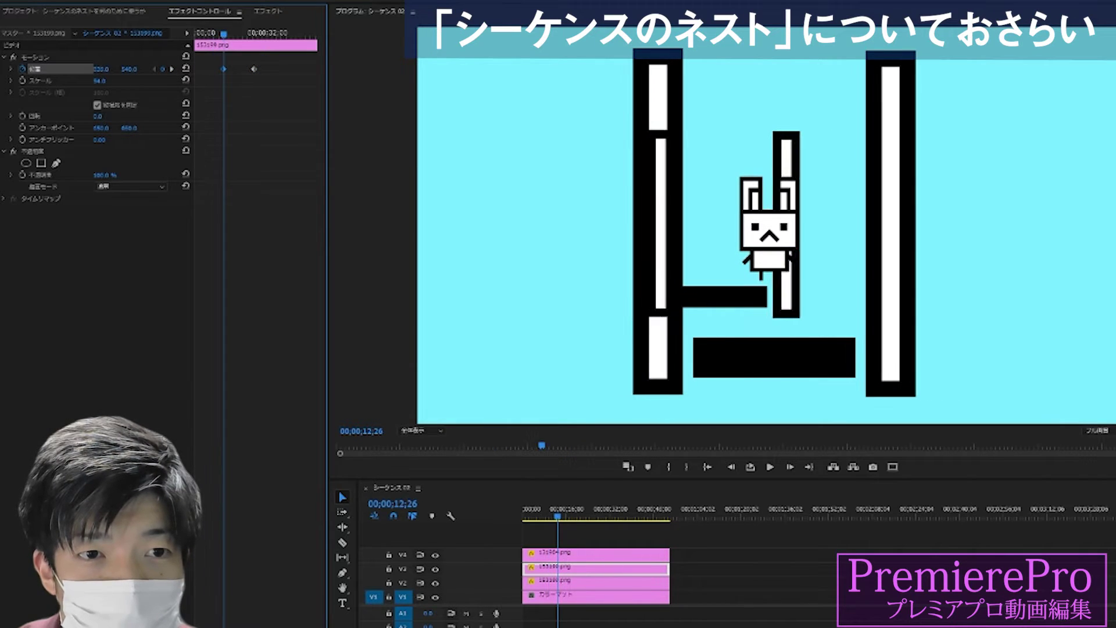
{"action": "left_click_drag", "start_coordinate": [102, 69], "coordinate": [148, 45]}
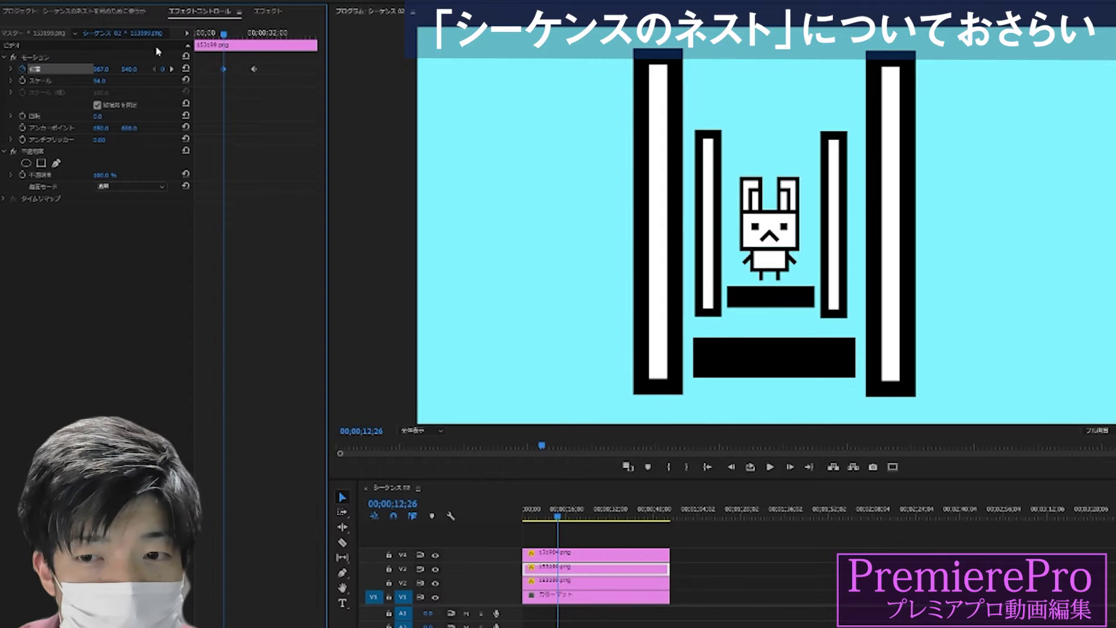
{"action": "mouse_move", "coordinate": [225, 44]}
{"action": "left_mouse_down"}
{"action": "mouse_move", "coordinate": [181, 46]}
{"action": "mouse_move", "coordinate": [218, 48]}
{"action": "mouse_move", "coordinate": [205, 47]}
{"action": "left_mouse_up"}
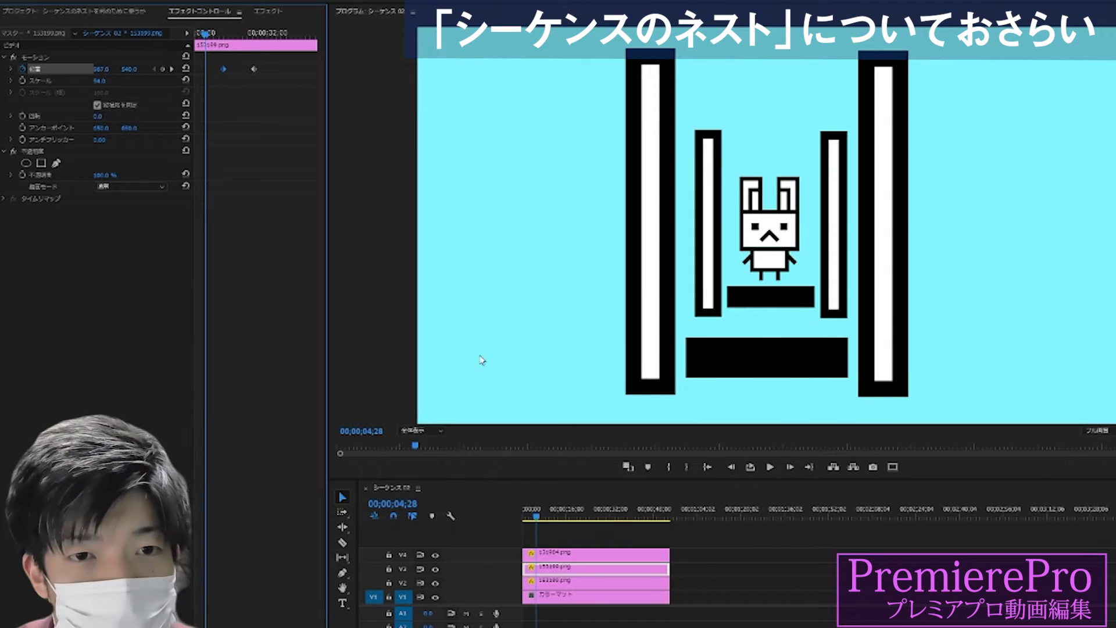
{"action": "left_click_drag", "start_coordinate": [625, 554], "coordinate": [625, 526]}
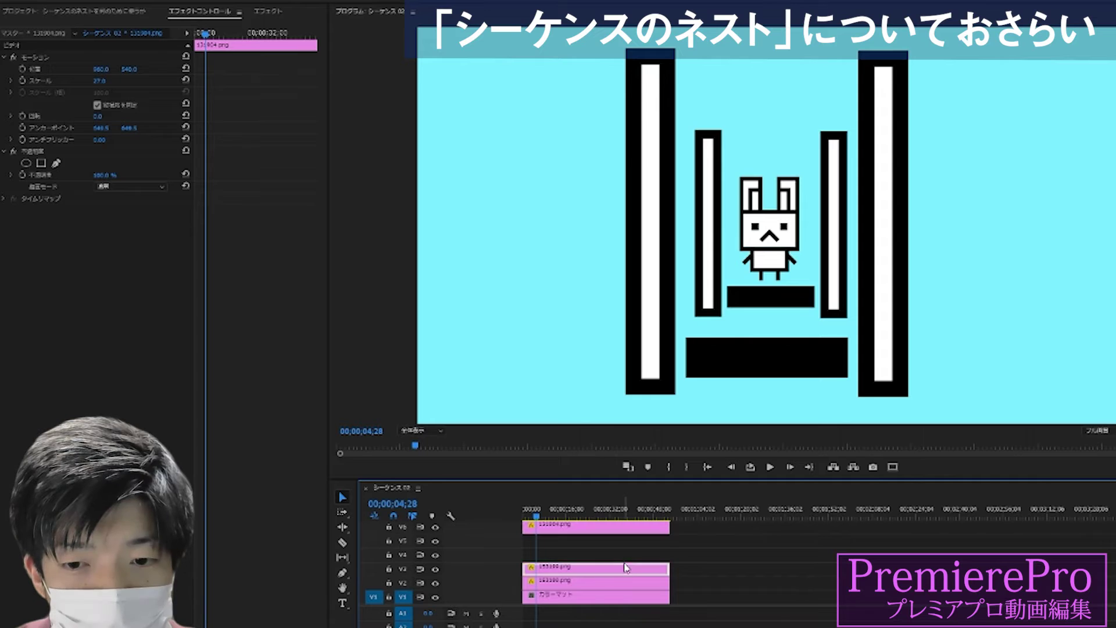
Duplicate the pillar clip onto V4 and V5 and scale the copies to 29 and 28
{"action": "left_click_drag", "start_coordinate": [625, 568], "coordinate": [622, 546], "text": "alt"}
{"action": "left_click", "coordinate": [618, 539]}
{"action": "left_click_drag", "start_coordinate": [99, 81], "coordinate": [84, 80]}
{"action": "left_click", "coordinate": [574, 555]}
{"action": "left_click_drag", "start_coordinate": [99, 80], "coordinate": [85, 80]}
Shrink the rabbit to Scale 13 inside the three nested frames
{"action": "left_click", "coordinate": [584, 528]}
{"action": "left_click_drag", "start_coordinate": [99, 81], "coordinate": [91, 80]}
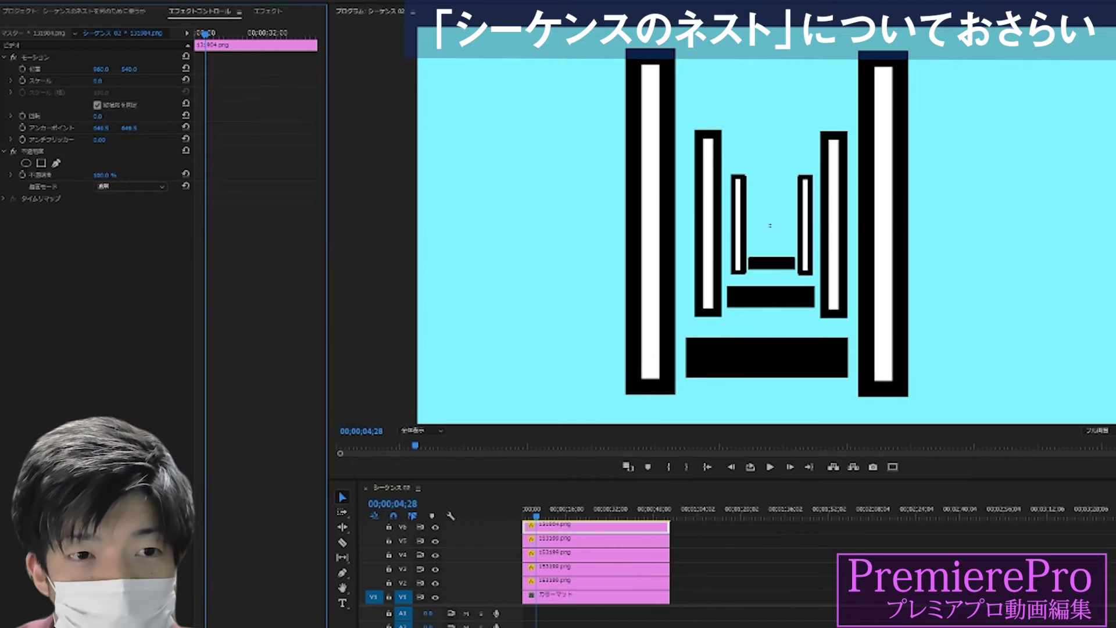
{"action": "left_click_drag", "start_coordinate": [543, 513], "coordinate": [595, 512]}
{"action": "left_click_drag", "start_coordinate": [572, 514], "coordinate": [544, 513]}
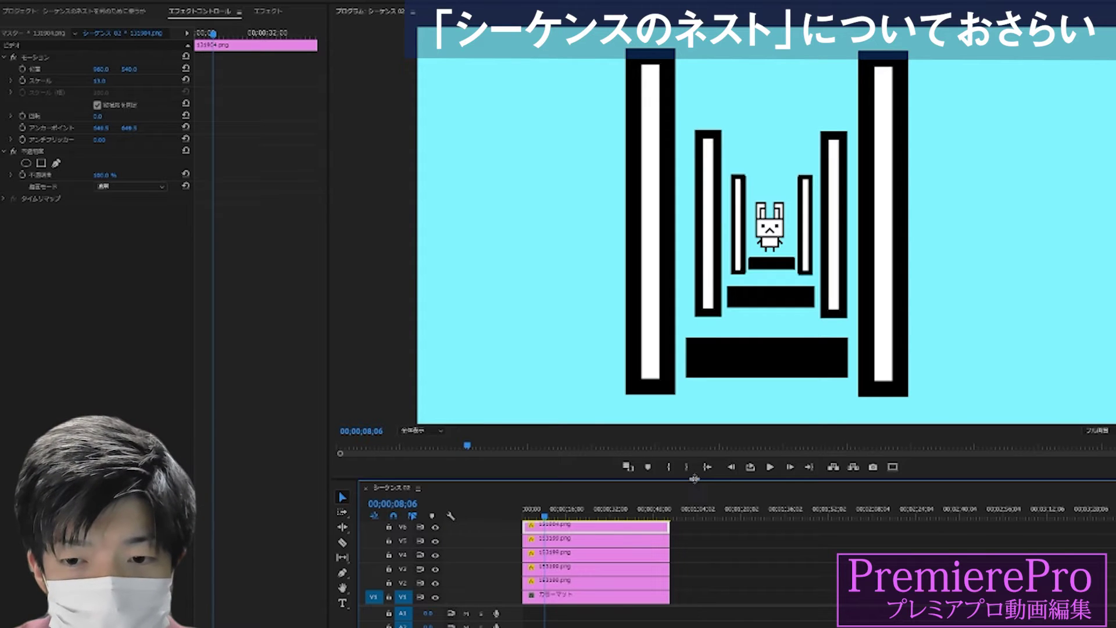
{"action": "left_click_drag", "start_coordinate": [695, 479], "coordinate": [732, 455]}
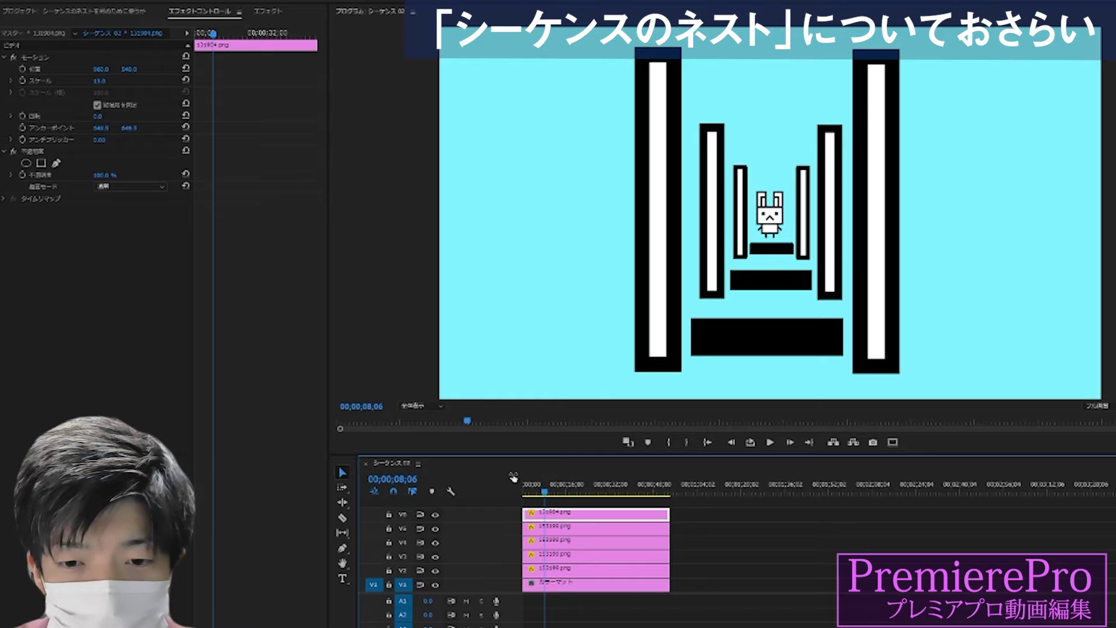
Inspect the V5 and V2 clips' settings, then deselect all timeline clips
{"action": "left_click", "coordinate": [605, 529]}
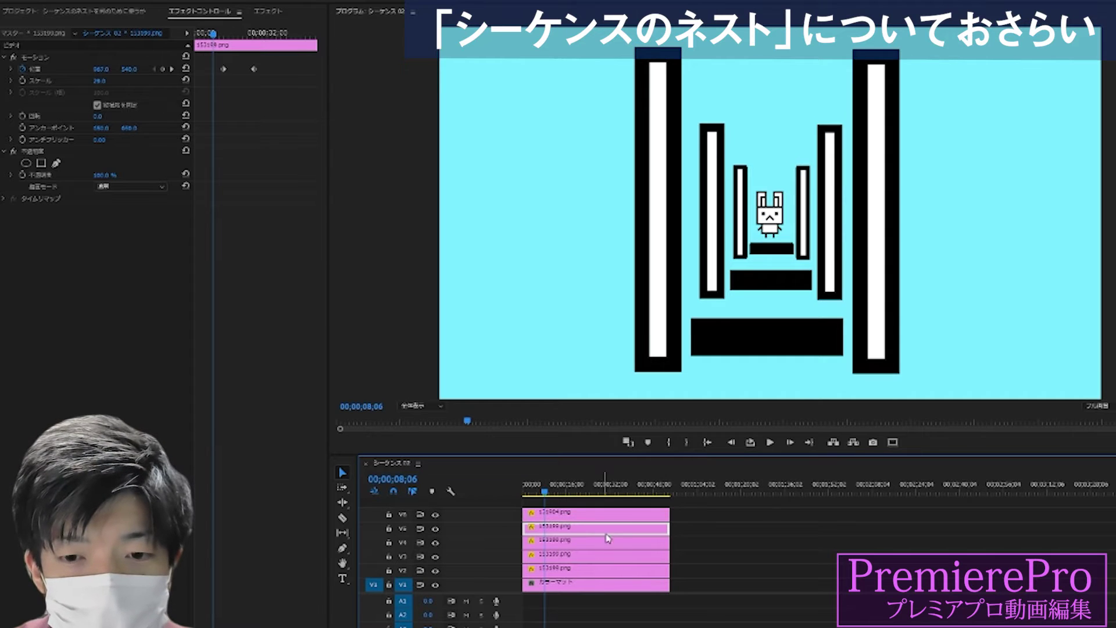
{"action": "left_click", "coordinate": [635, 570]}
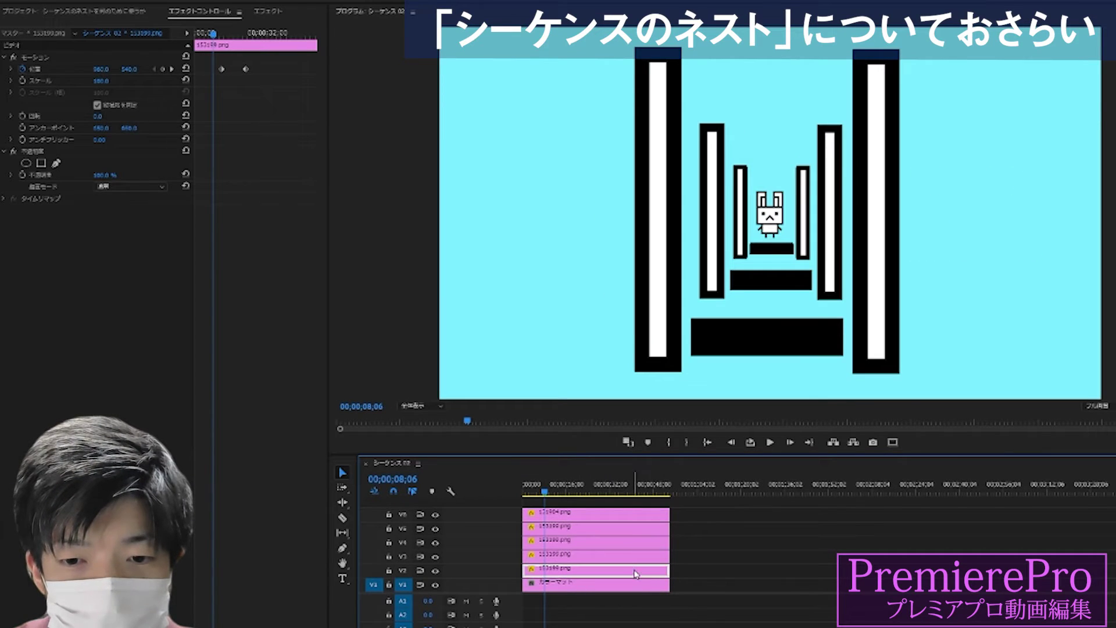
{"action": "left_click", "coordinate": [269, 116]}
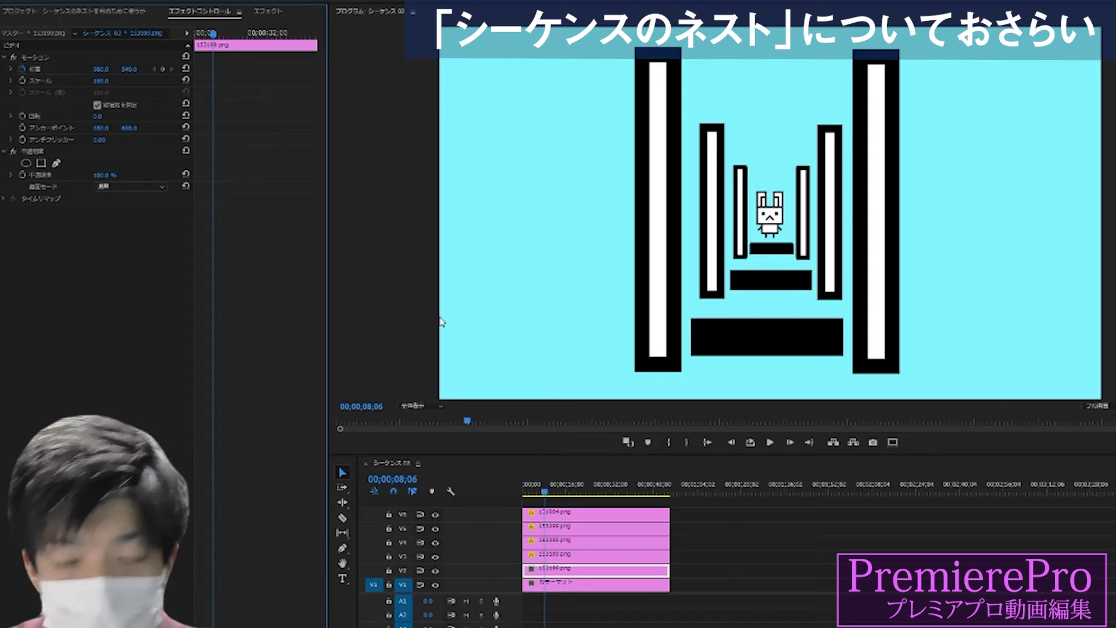
{"action": "key", "text": "shift+3"}
{"action": "key", "text": "ctrl+shift+a"}
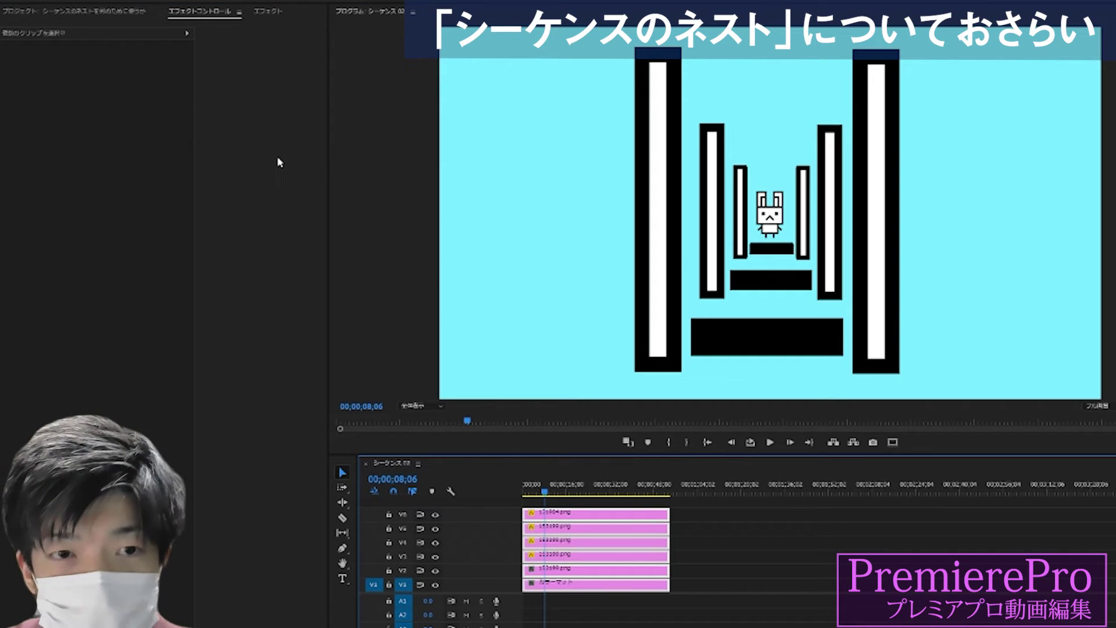
{"action": "key", "text": "ctrl+shift+a"}
Remove attributes from all stacked clips except Time Remapping, and move the playhead to 27;22
{"action": "left_click_drag", "start_coordinate": [695, 524], "coordinate": [607, 577]}
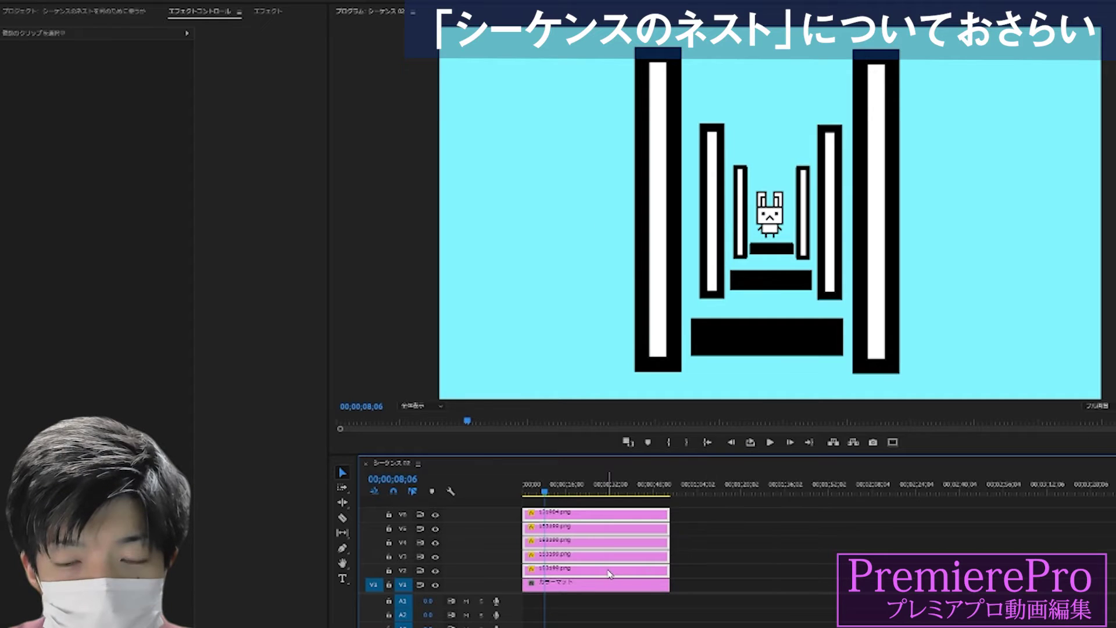
{"action": "right_click", "coordinate": [609, 573]}
{"action": "left_click", "coordinate": [667, 93]}
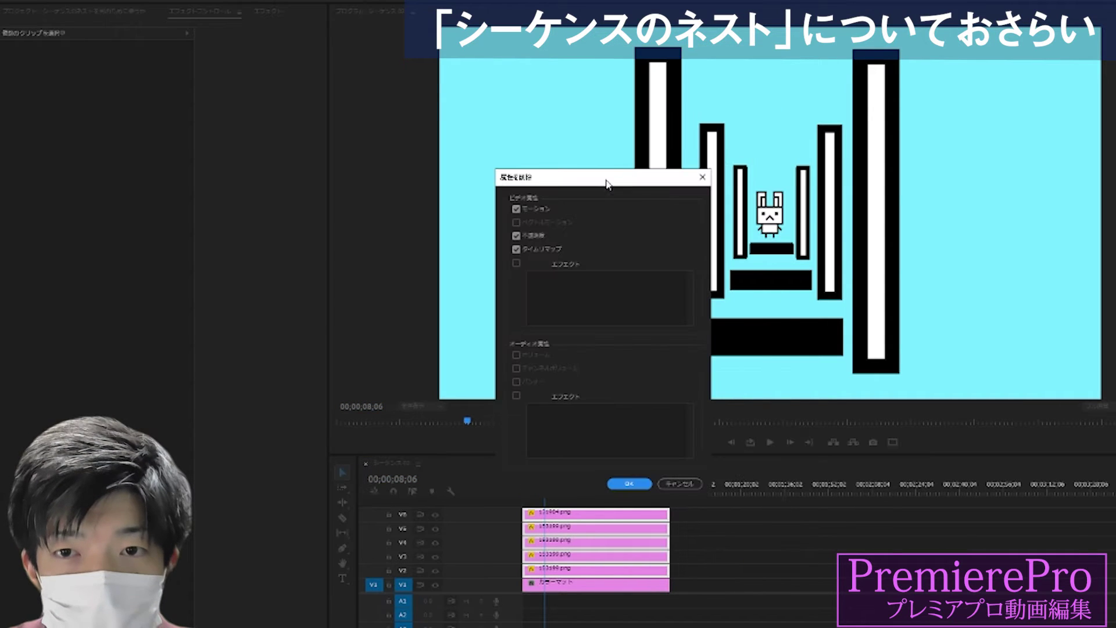
{"action": "left_click", "coordinate": [516, 249]}
{"action": "left_click", "coordinate": [628, 484]}
{"action": "left_click", "coordinate": [549, 491]}
{"action": "left_click_drag", "start_coordinate": [550, 491], "coordinate": [598, 492]}
{"action": "left_click", "coordinate": [645, 562]}
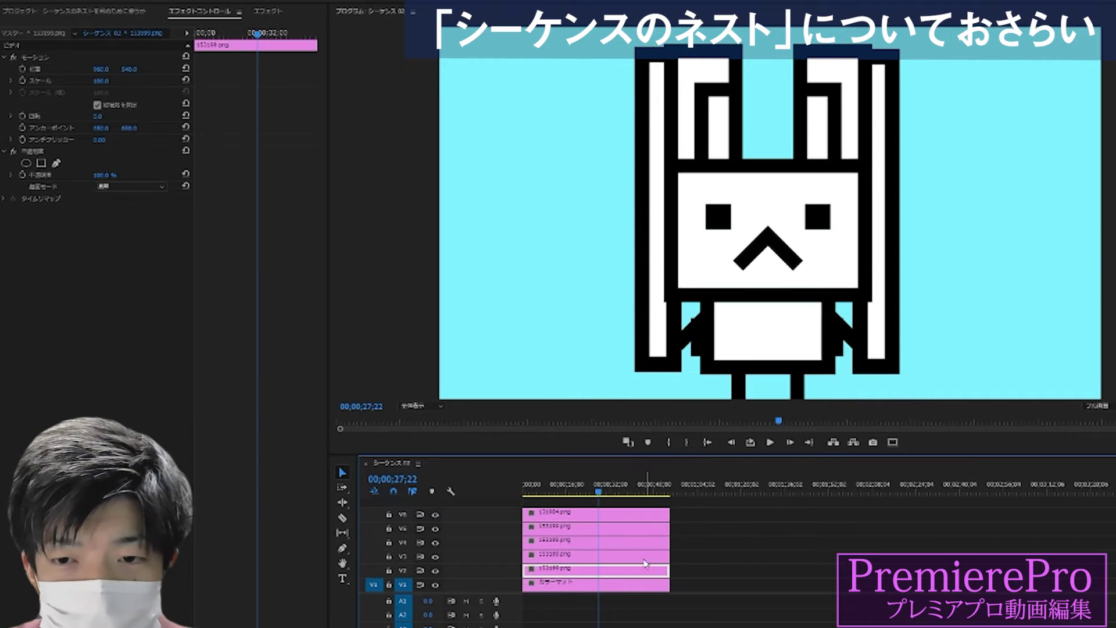
Set the V6 rabbit layer's Scale to 13
{"action": "left_click", "coordinate": [620, 529]}
{"action": "left_click", "coordinate": [618, 514]}
{"action": "left_click_drag", "start_coordinate": [98, 81], "coordinate": [58, 81]}
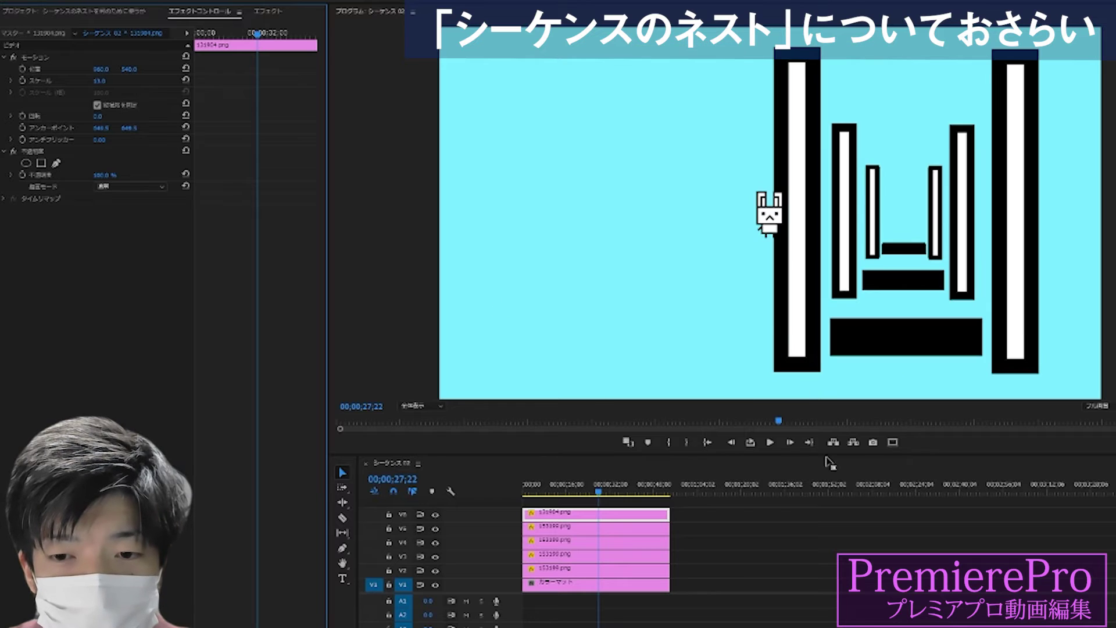
Remove the Position keyframes from the V2 and V3 frame layers
{"action": "left_click", "coordinate": [633, 570]}
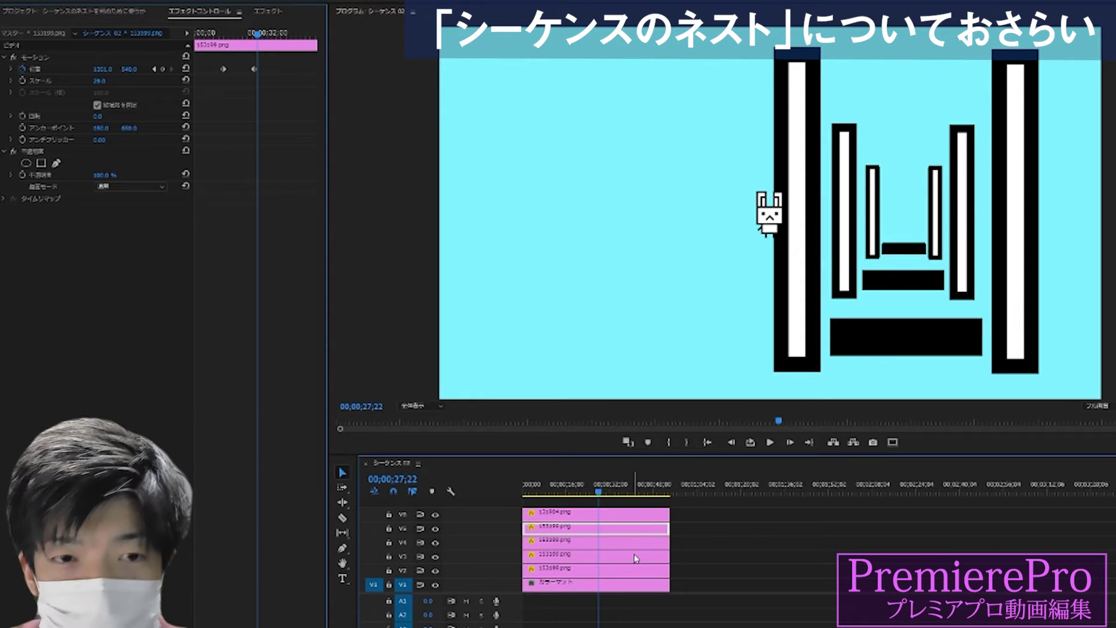
{"action": "left_click", "coordinate": [23, 68]}
{"action": "key", "text": "Return"}
{"action": "left_click", "coordinate": [636, 552]}
{"action": "left_click", "coordinate": [564, 569]}
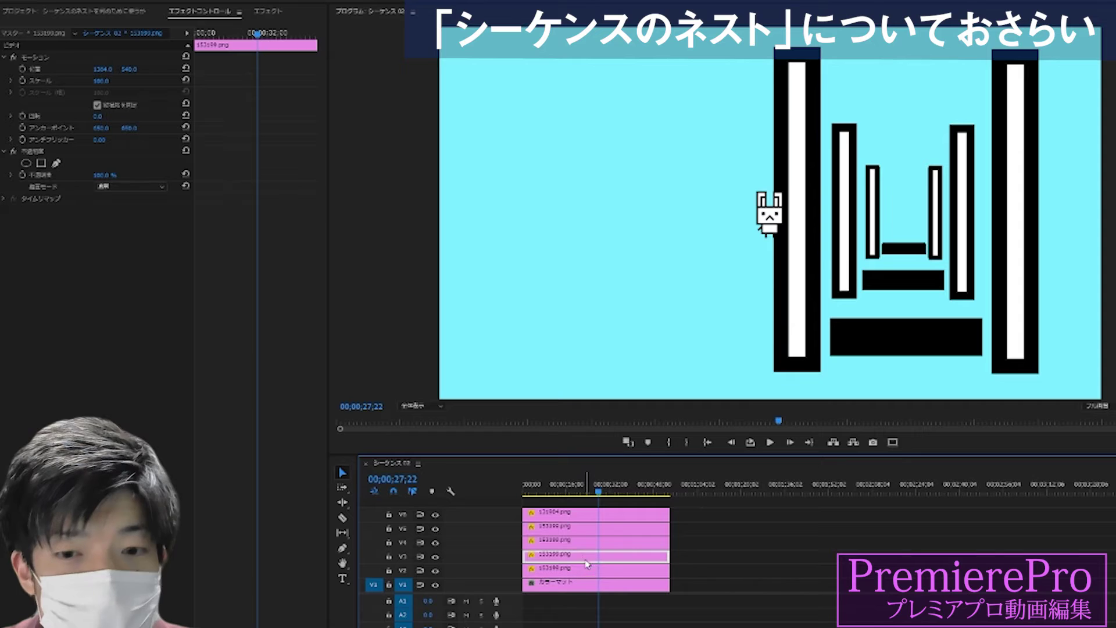
{"action": "left_click", "coordinate": [587, 555]}
{"action": "left_click", "coordinate": [23, 69]}
{"action": "key", "text": "Return"}
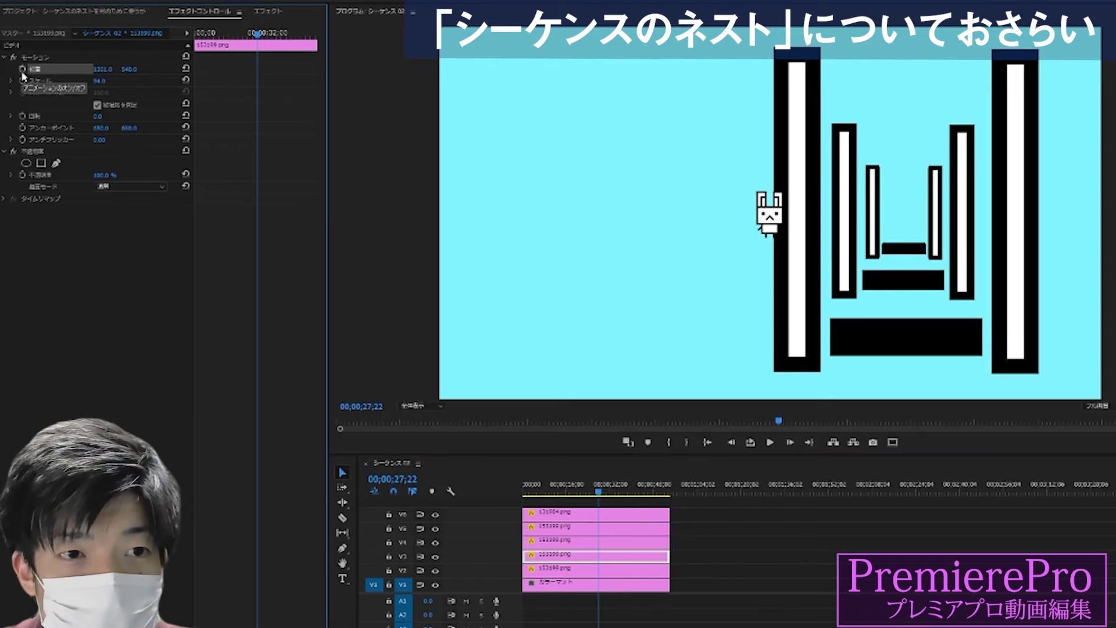
Slide the V3 frame layer left, and the V2 frame layer left to X 861
{"action": "left_click_drag", "start_coordinate": [102, 71], "coordinate": [702, 506]}
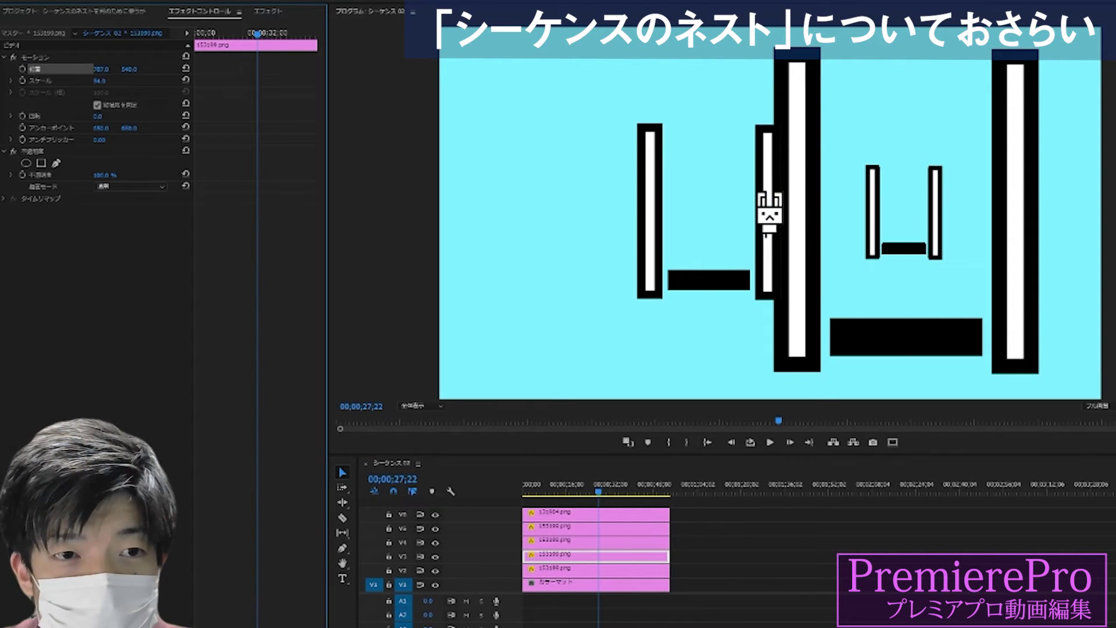
{"action": "left_click", "coordinate": [620, 572]}
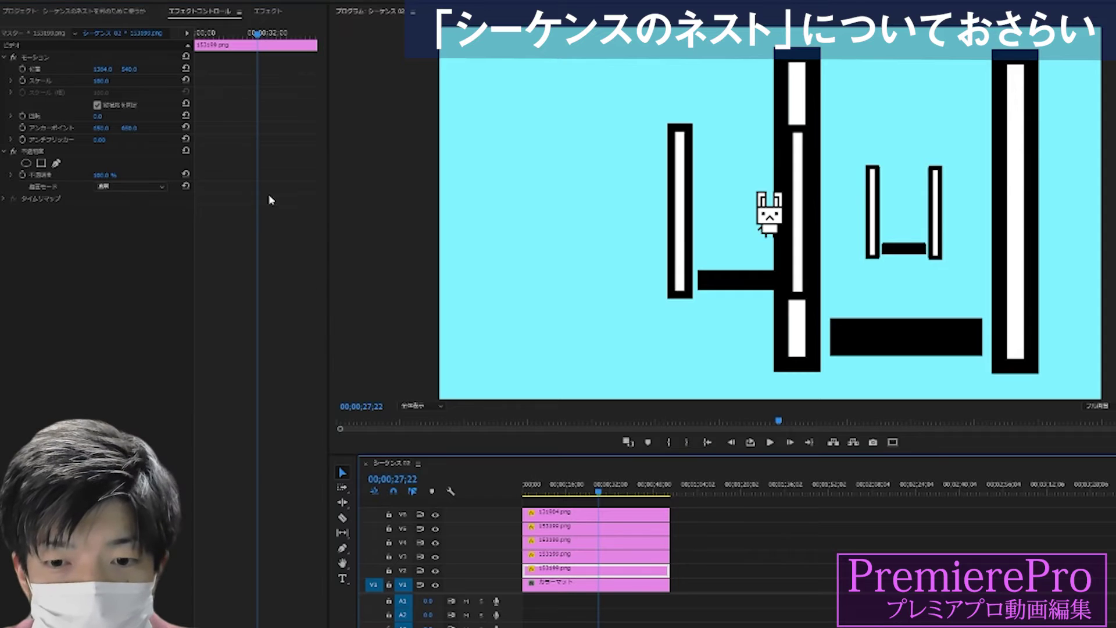
{"action": "left_click_drag", "start_coordinate": [99, 72], "coordinate": [606, 500]}
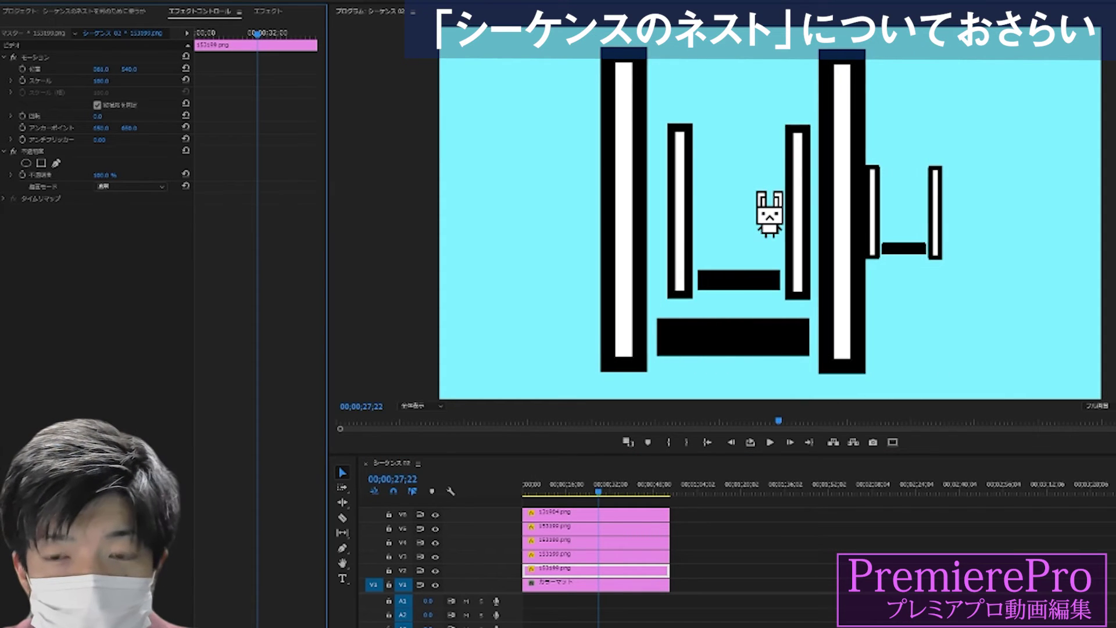
{"action": "left_click", "coordinate": [611, 542]}
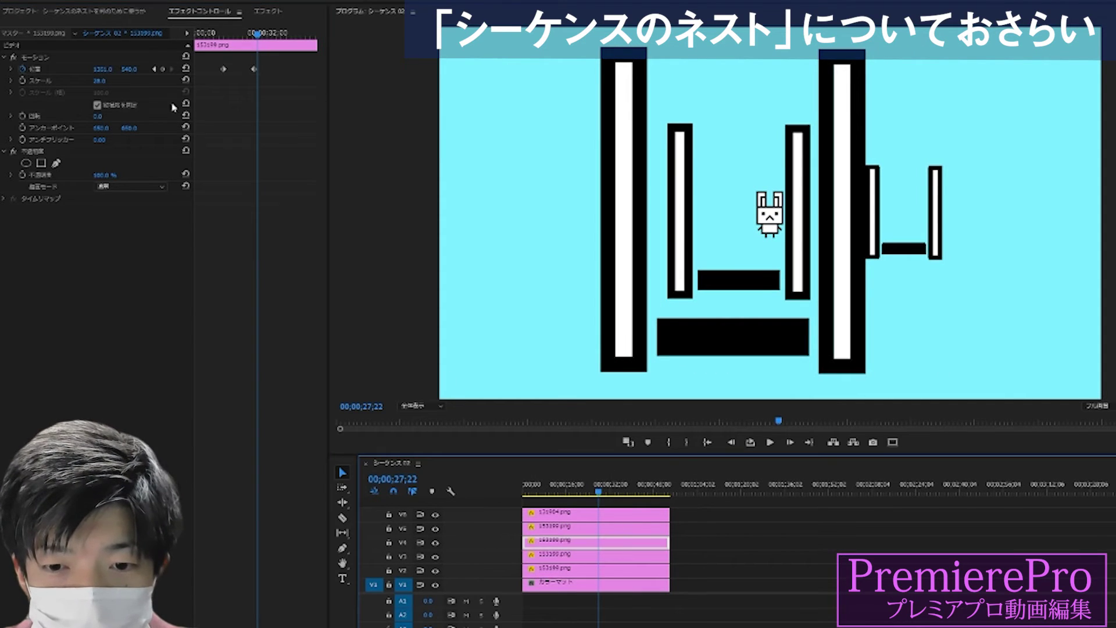
Delete the V4 and V5 position keyframes and shift both frame layers left
{"action": "left_click", "coordinate": [23, 68]}
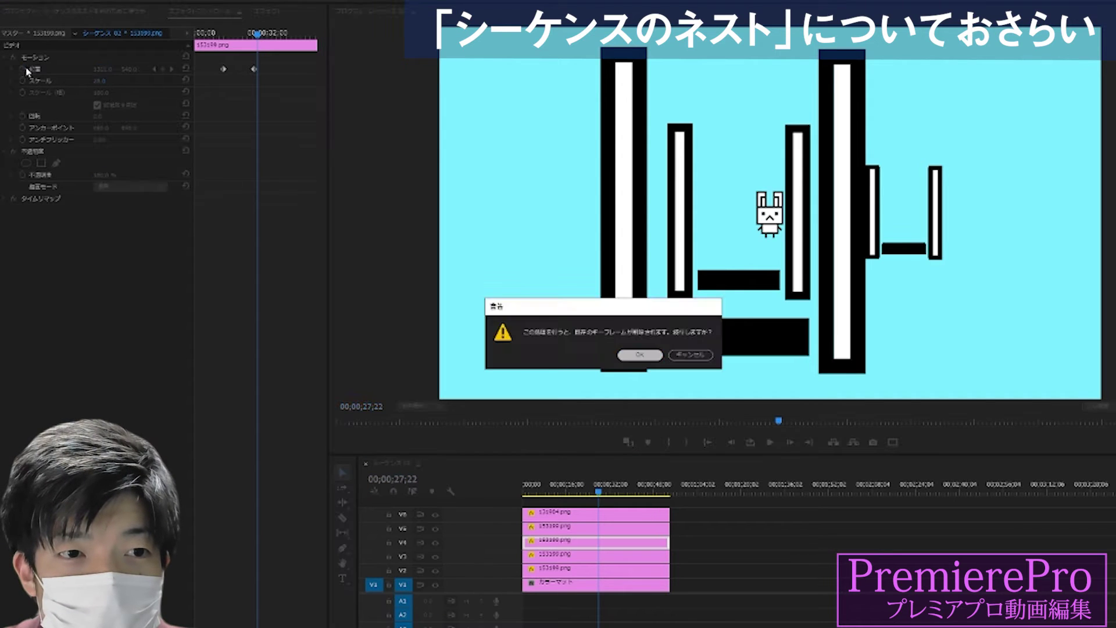
{"action": "key", "text": "Return"}
{"action": "left_click_drag", "start_coordinate": [102, 69], "coordinate": [76, 69]}
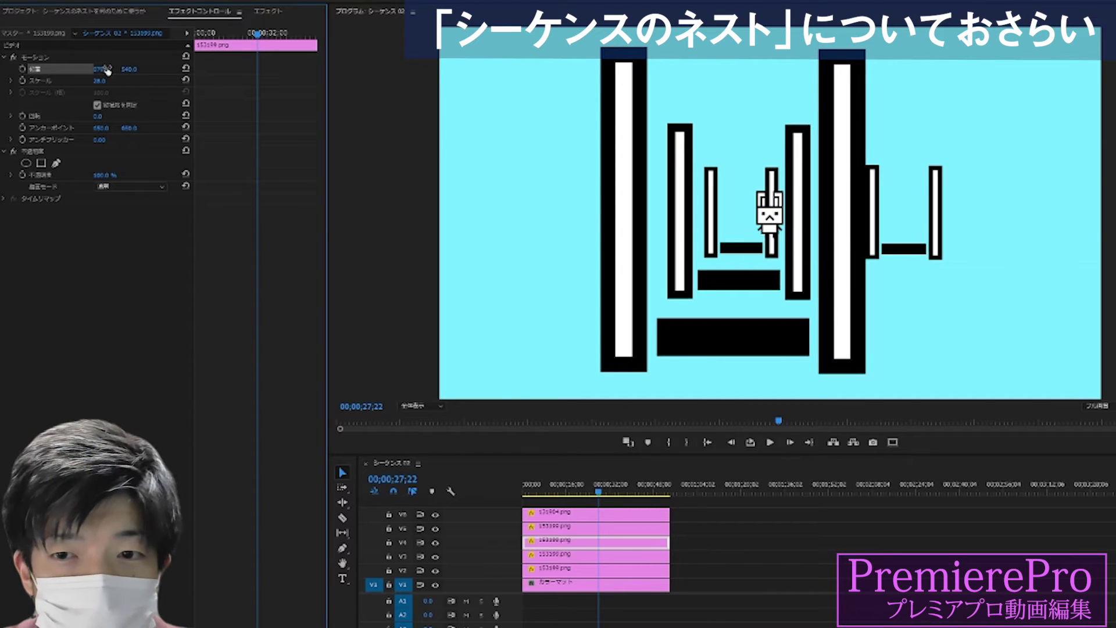
{"action": "left_click", "coordinate": [606, 526]}
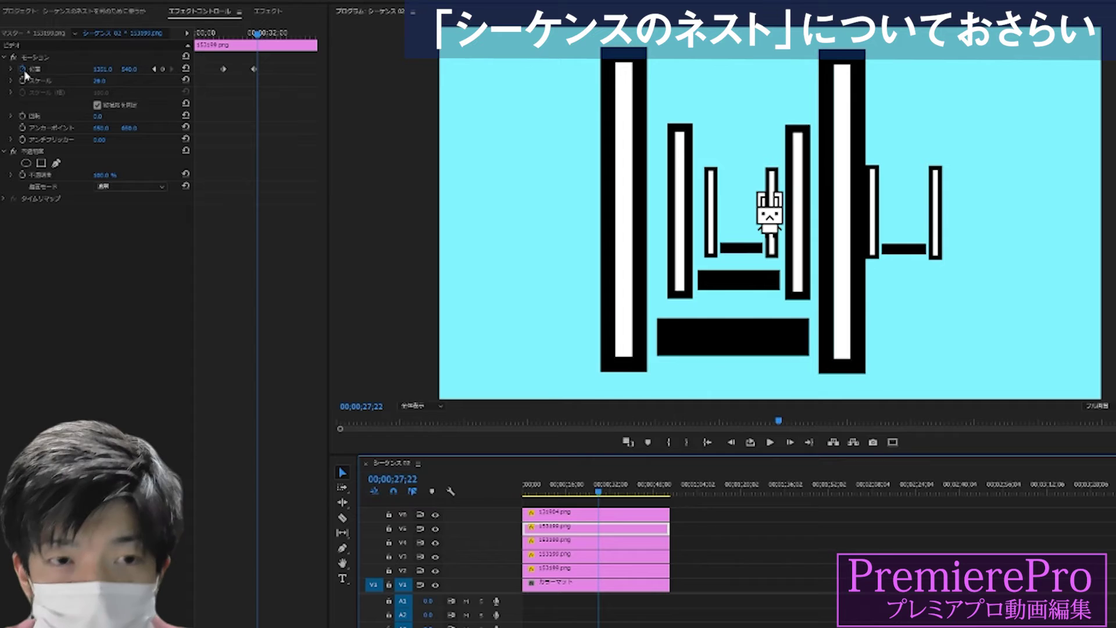
{"action": "left_click", "coordinate": [22, 69]}
{"action": "key", "text": "Return"}
{"action": "mouse_move", "coordinate": [103, 69]}
{"action": "left_mouse_down"}
{"action": "mouse_move", "coordinate": [87, 69]}
{"action": "mouse_move", "coordinate": [157, 105]}
{"action": "left_mouse_up"}
Nudge the rabbit left, then scale the V5 frame to 15 at Position X 974
{"action": "left_click", "coordinate": [605, 511]}
{"action": "left_click_drag", "start_coordinate": [100, 69], "coordinate": [109, 75]}
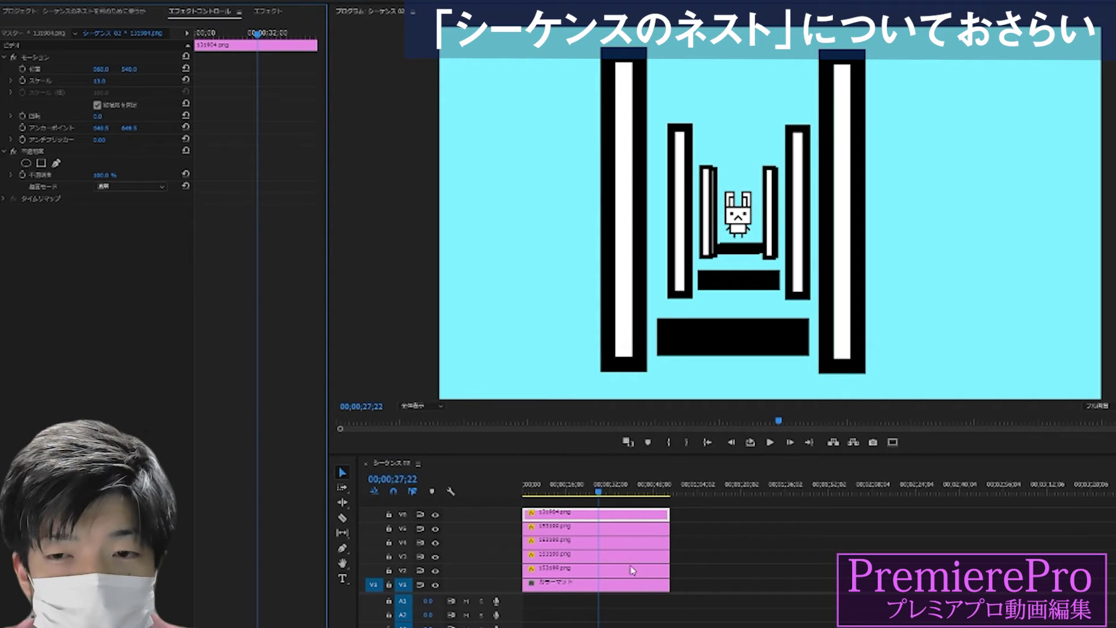
{"action": "left_click", "coordinate": [658, 529]}
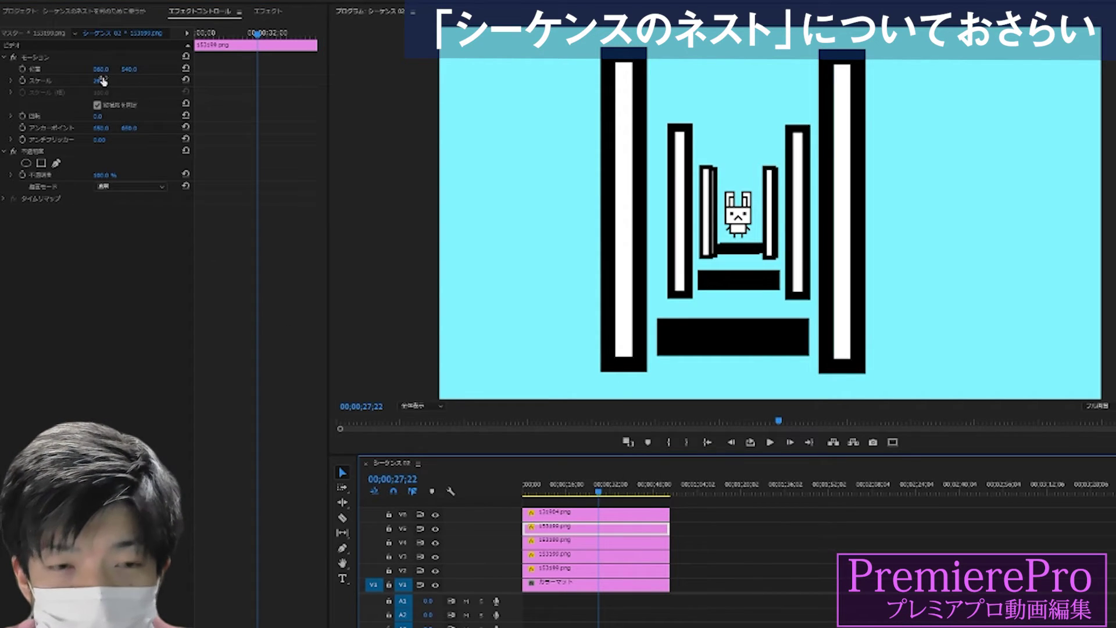
{"action": "left_click_drag", "start_coordinate": [103, 81], "coordinate": [105, 69]}
{"action": "left_click", "coordinate": [612, 516]}
Shrink the V6 rabbit to scale 7 and set its Position X to 972
{"action": "left_click", "coordinate": [613, 516]}
{"action": "left_click_drag", "start_coordinate": [102, 81], "coordinate": [64, 81]}
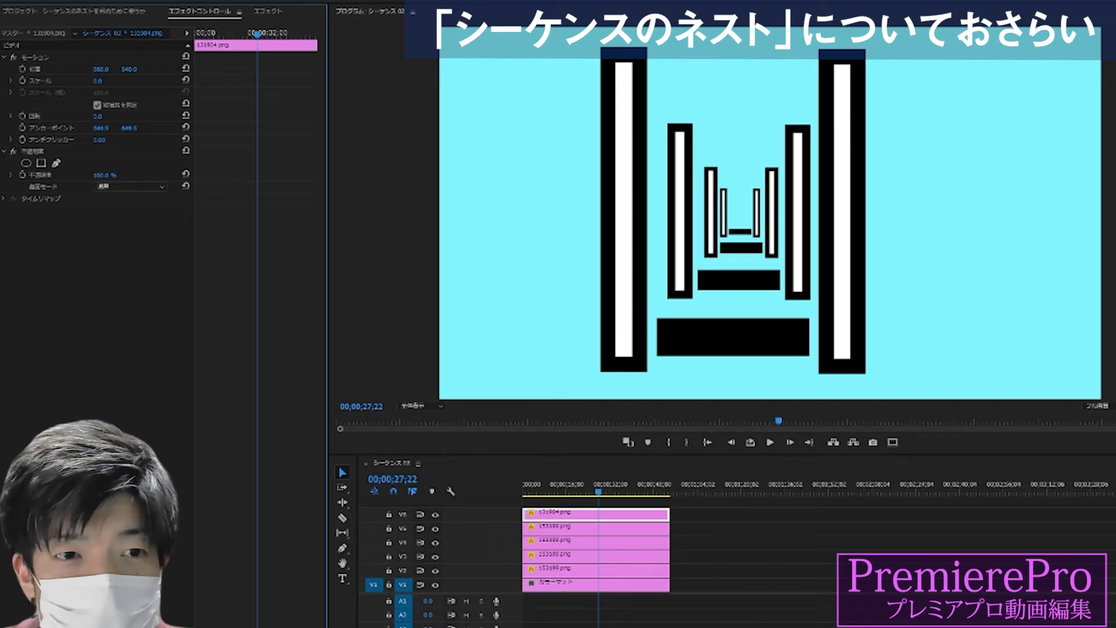
{"action": "left_click_drag", "start_coordinate": [101, 69], "coordinate": [105, 70]}
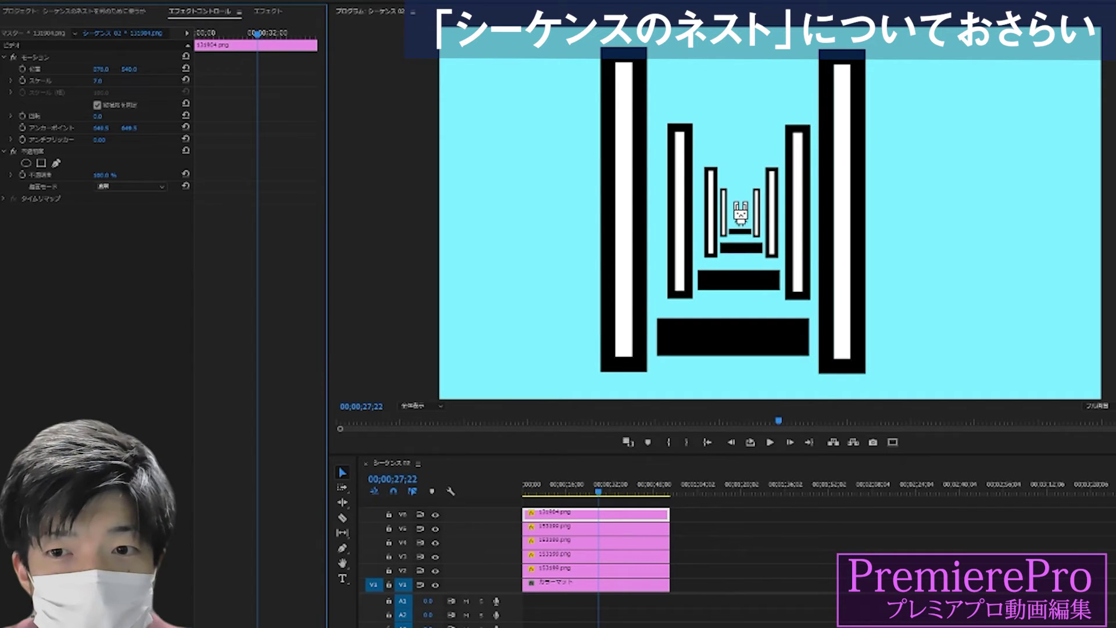
{"action": "left_click", "coordinate": [716, 572]}
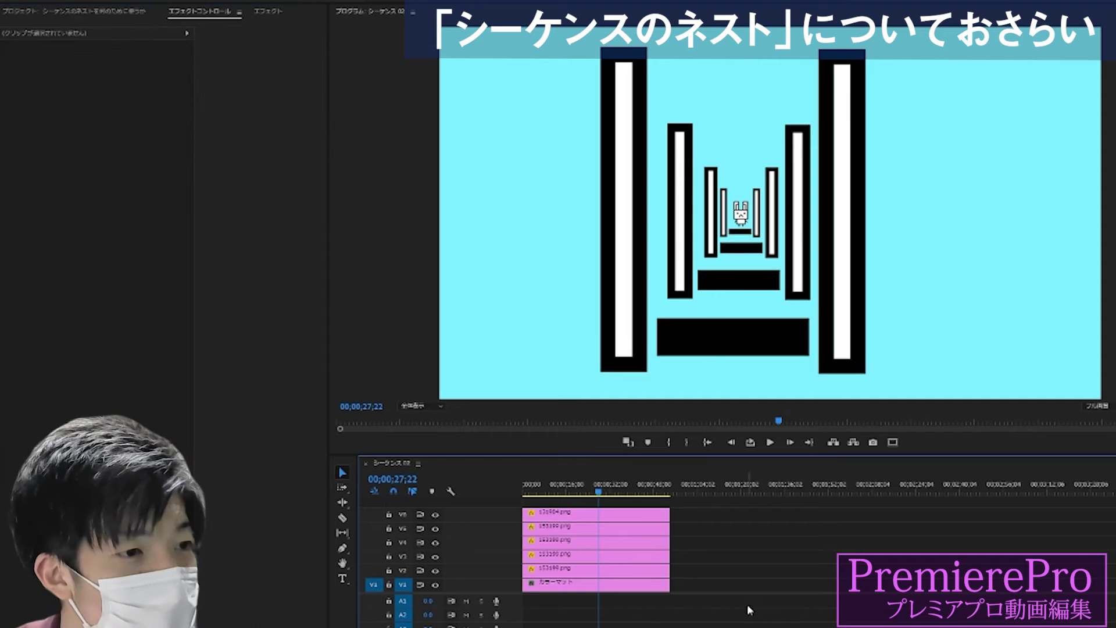
{"action": "key", "text": "ctrl+s"}
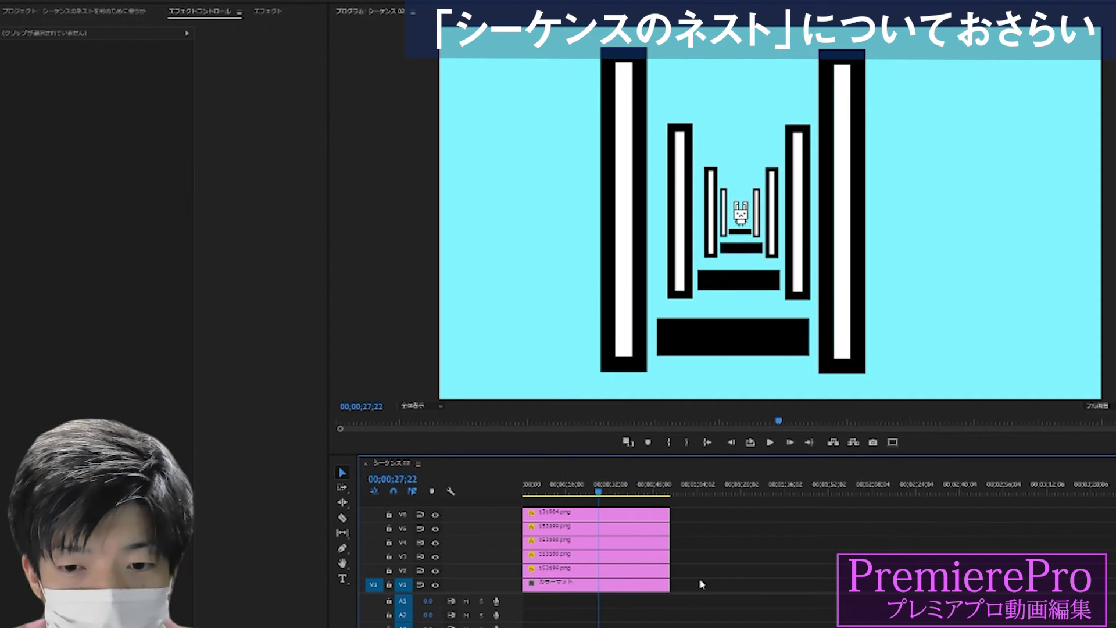
{"action": "left_click", "coordinate": [637, 592]}
{"action": "left_click_drag", "start_coordinate": [706, 570], "coordinate": [572, 510]}
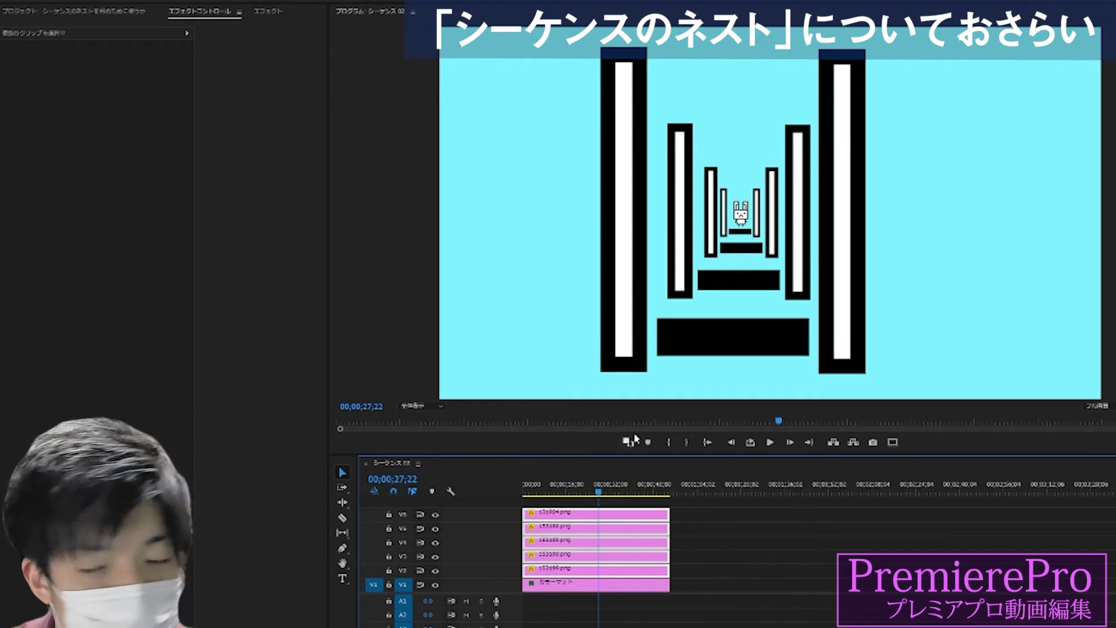
{"action": "left_click", "coordinate": [669, 282]}
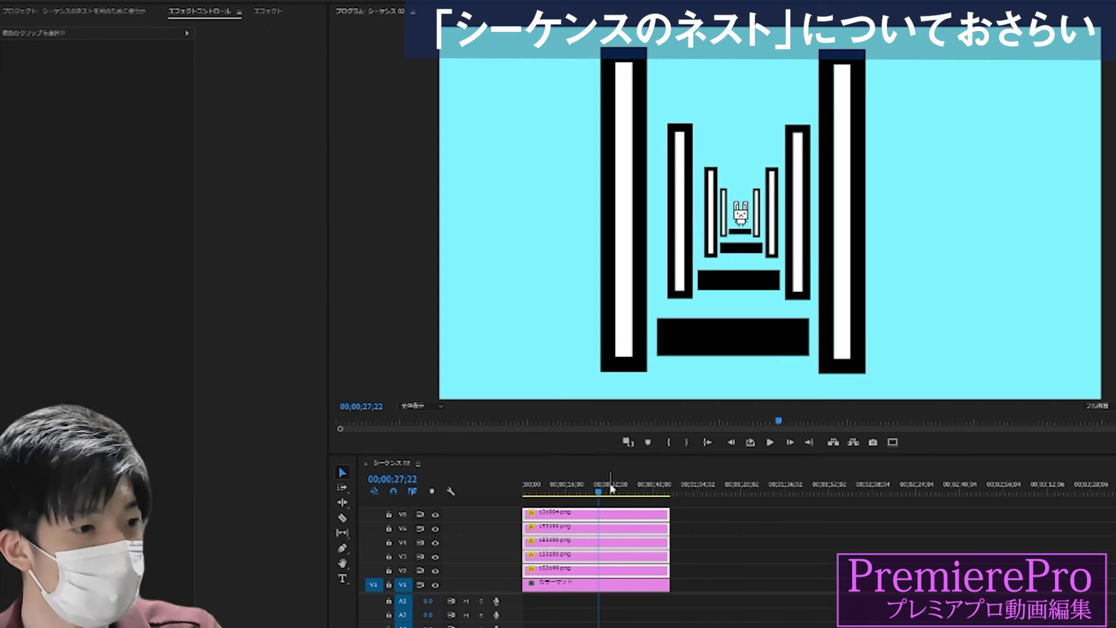
{"action": "right_click", "coordinate": [618, 515]}
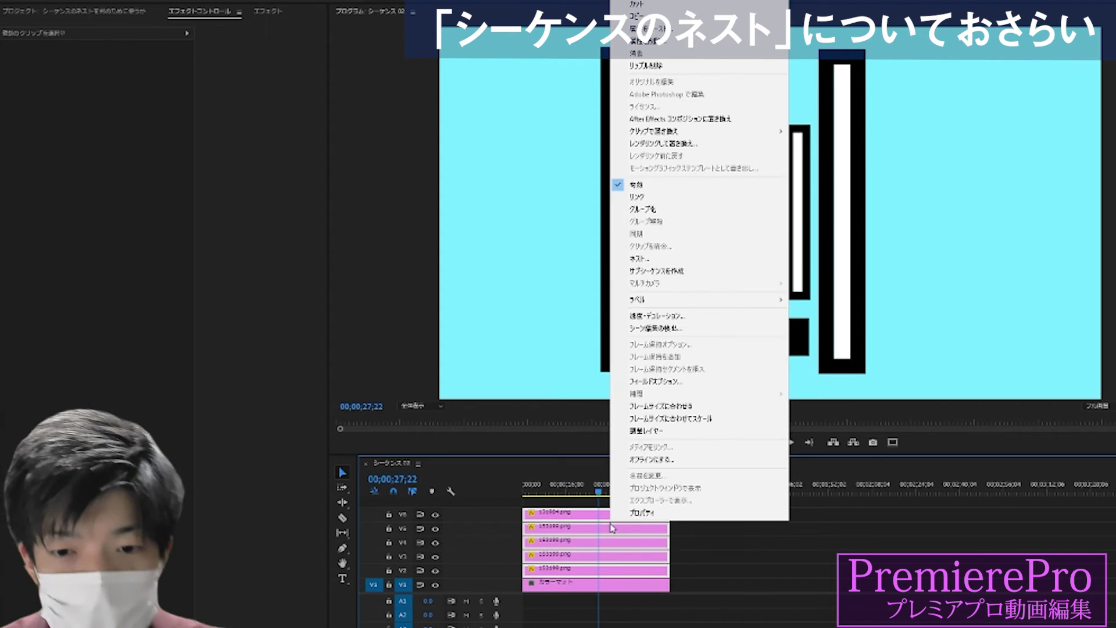
Nest the selected png clips into a sequence named 上に乗ったクリップ達 using Japanese input
{"action": "left_click", "coordinate": [671, 267]}
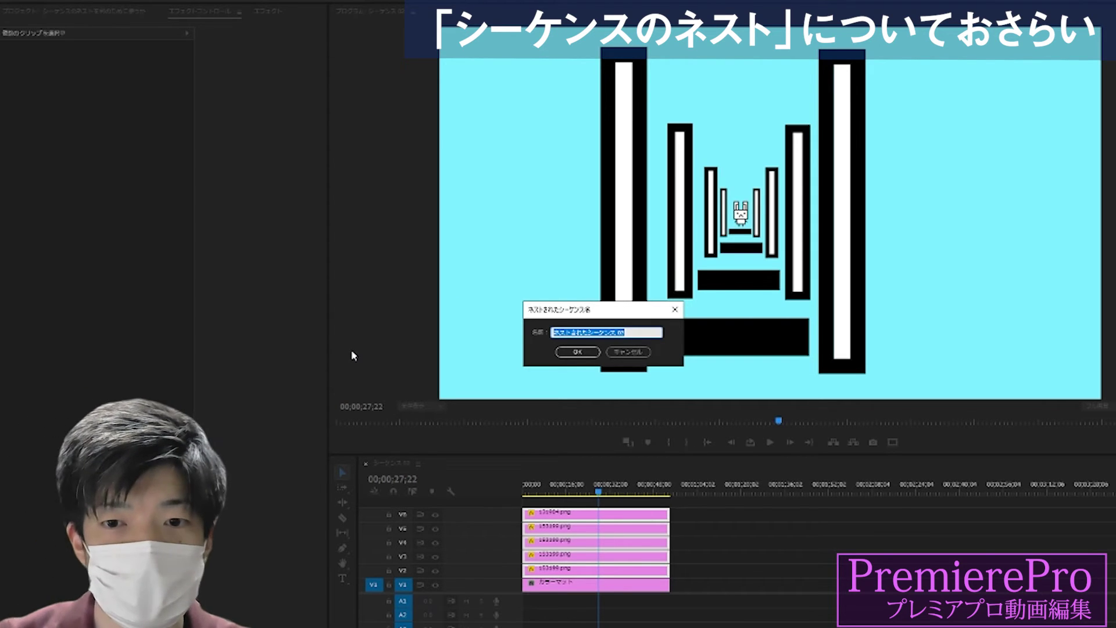
{"action": "key", "text": "Zenkaku_Hankaku"}
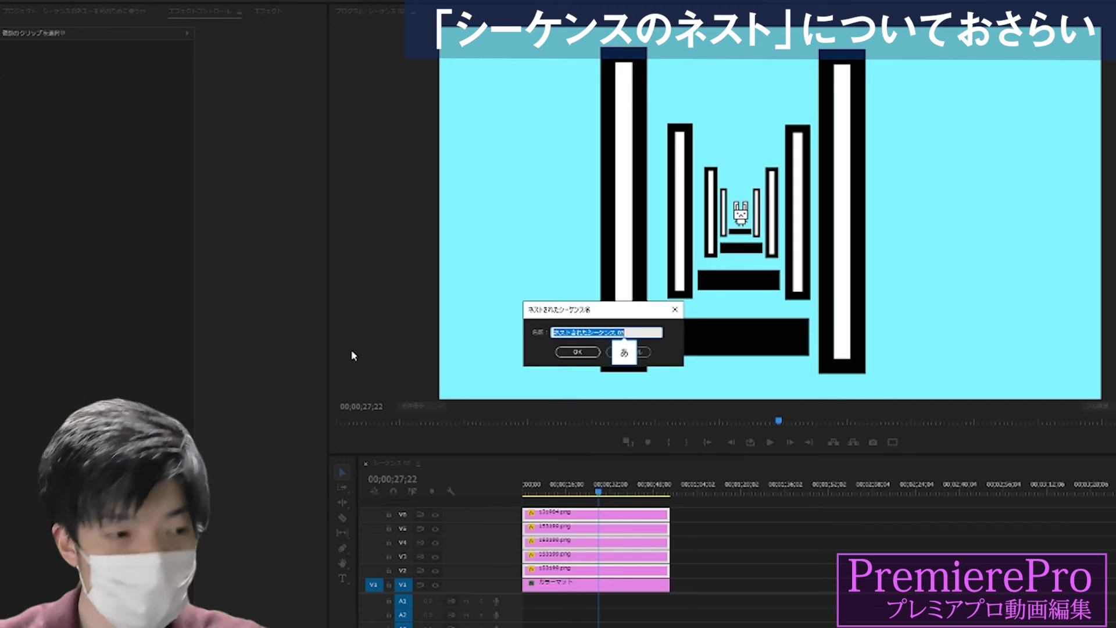
{"action": "type", "text": "u"}
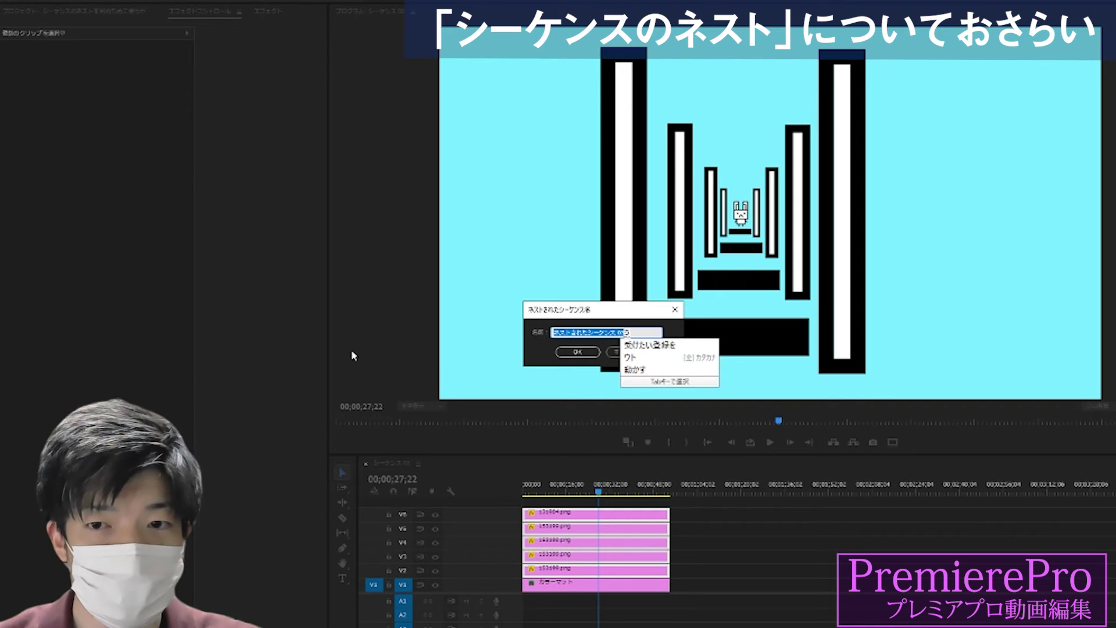
{"action": "type", "text": "e"}
{"action": "key", "text": "space"}
{"action": "type", "text": "no"}
{"action": "key", "text": "BackSpace"}
{"action": "type", "text": "ninottauripputachi"}
{"action": "key", "text": "space"}
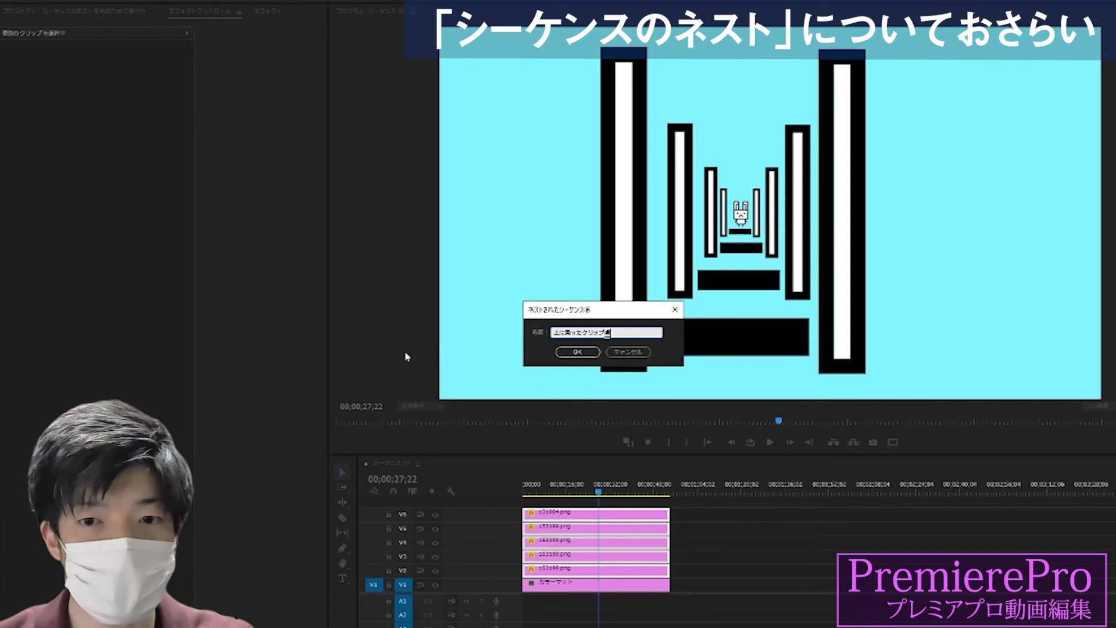
{"action": "left_click", "coordinate": [577, 352]}
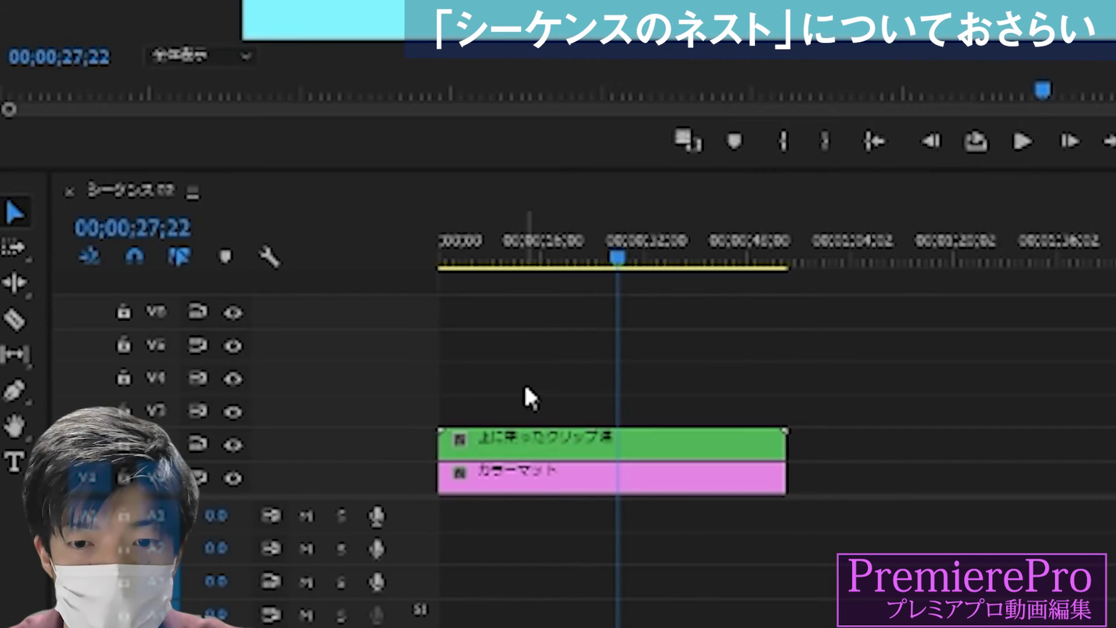
Undo and redo the nest so the clips stay nested as 上に乗ったクリップ達
{"action": "left_click", "coordinate": [551, 438]}
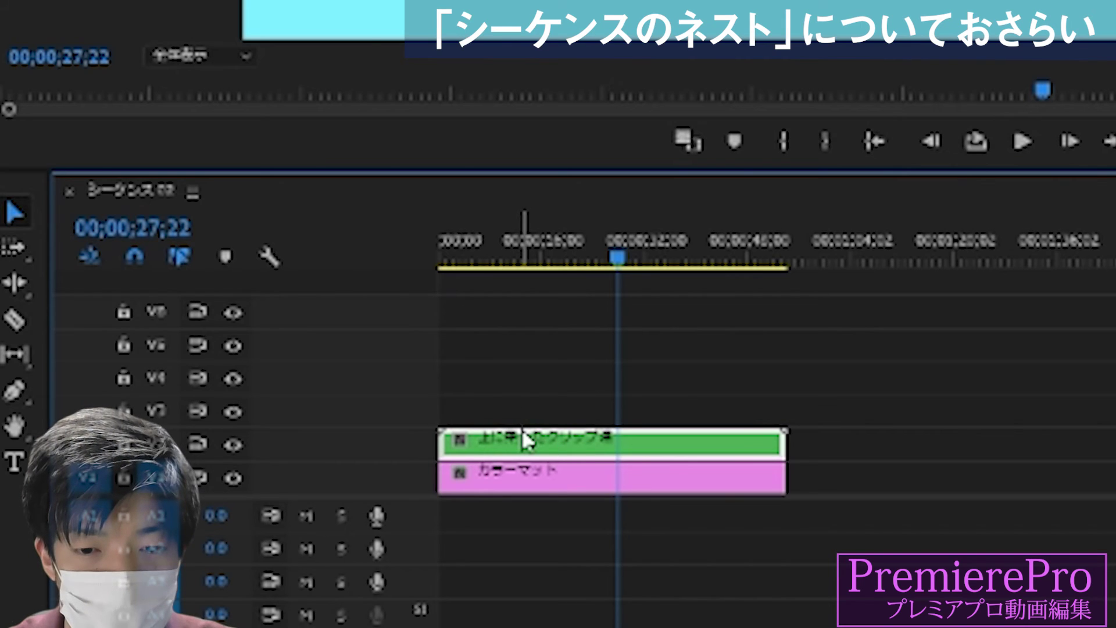
{"action": "left_click", "coordinate": [765, 424]}
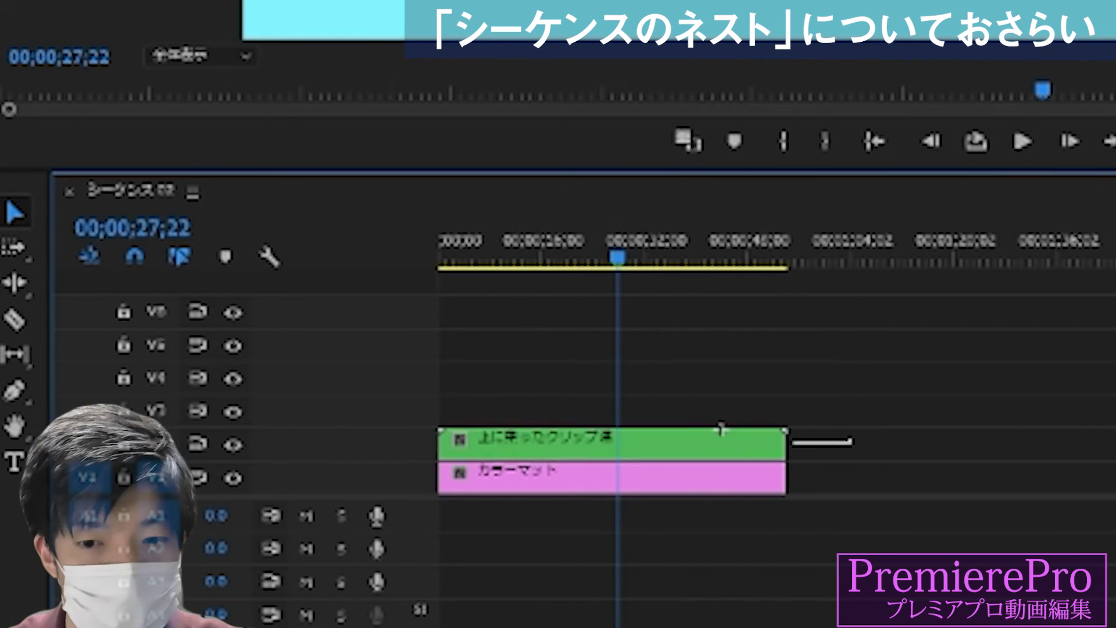
{"action": "key", "text": "ctrl+z"}
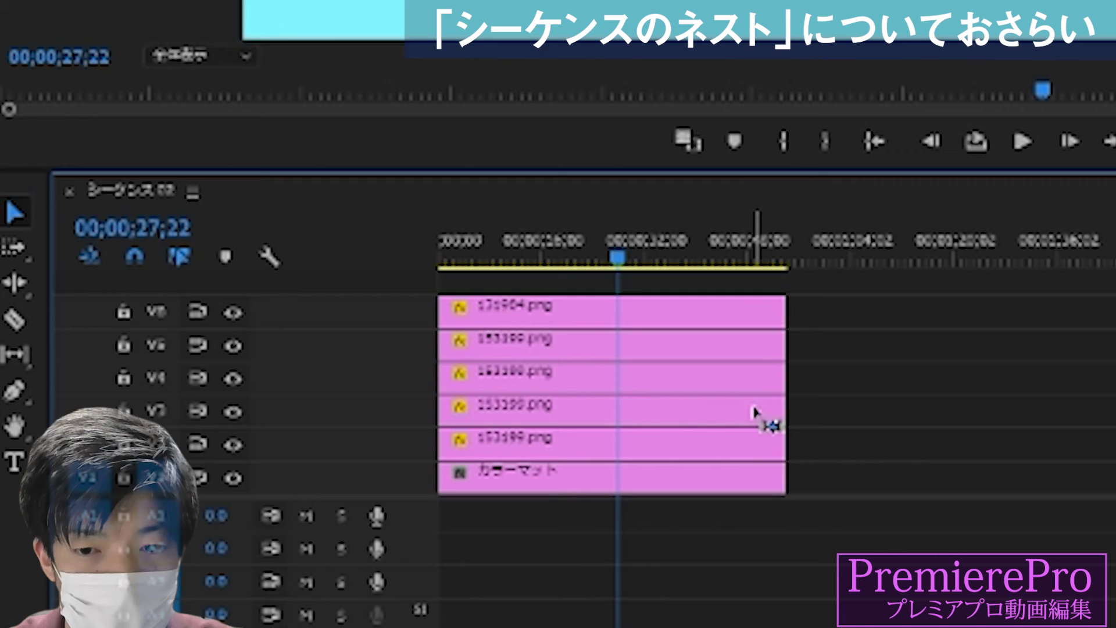
{"action": "key", "text": "ctrl+shift+z"}
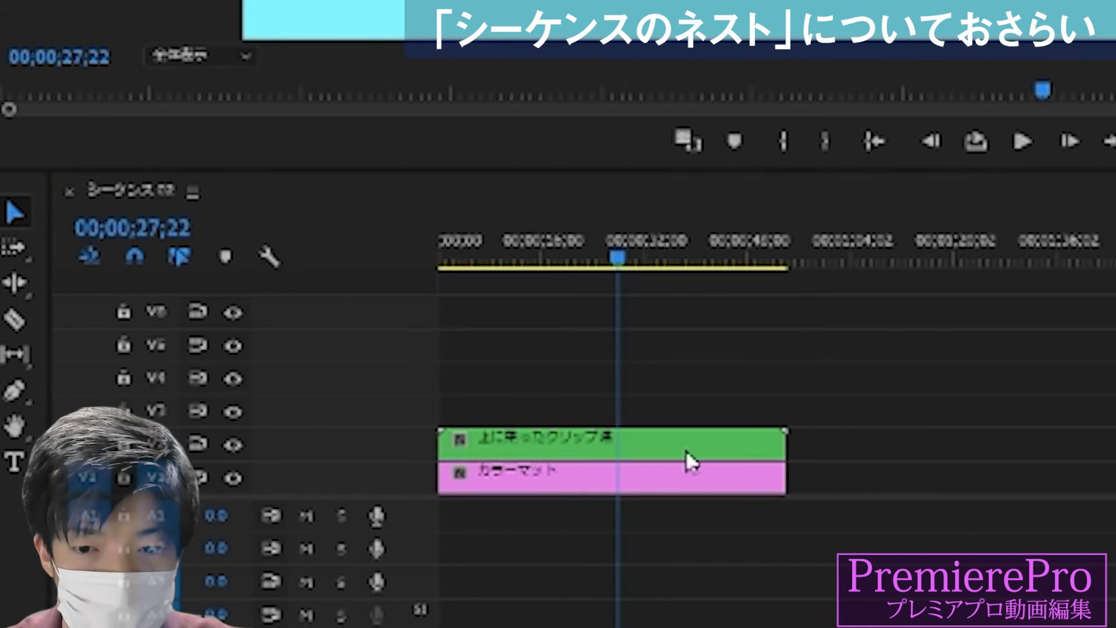
{"action": "left_click", "coordinate": [685, 449]}
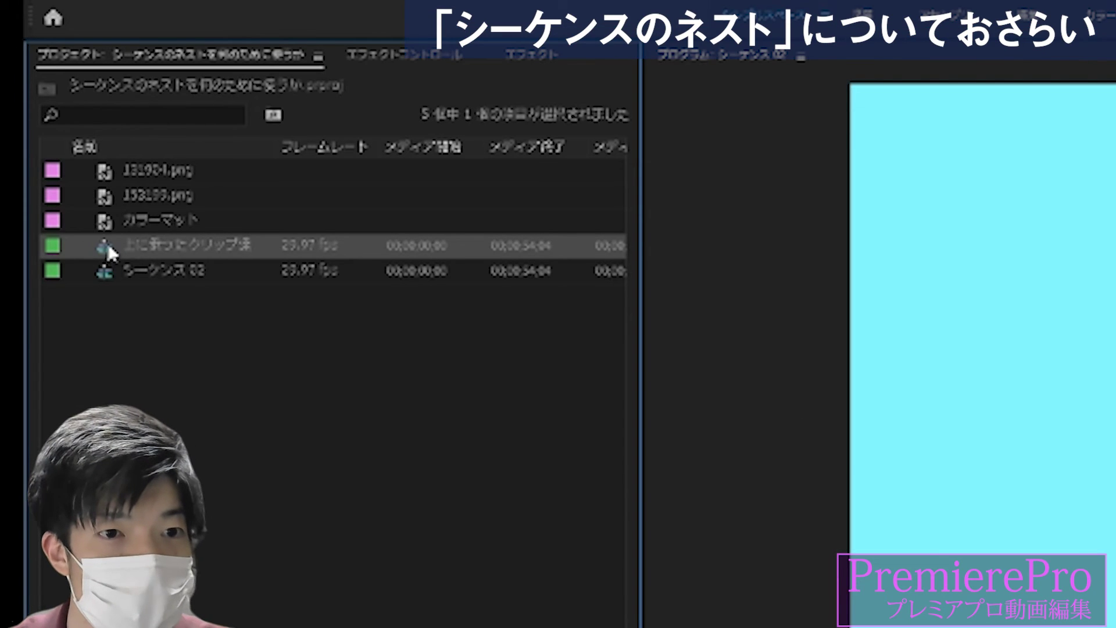
Open 上に乗ったクリップ達 in its own timeline and preview it up to 00;00;21;11
{"action": "mouse_move", "coordinate": [111, 246]}
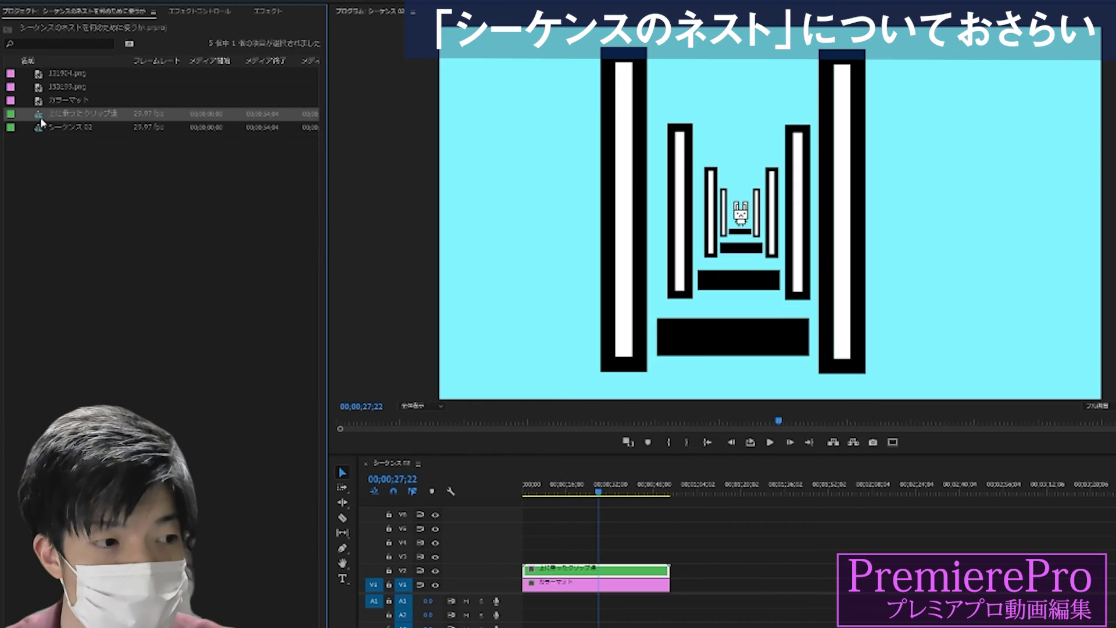
{"action": "double_click", "coordinate": [56, 118]}
{"action": "left_click_drag", "start_coordinate": [521, 487], "coordinate": [582, 492]}
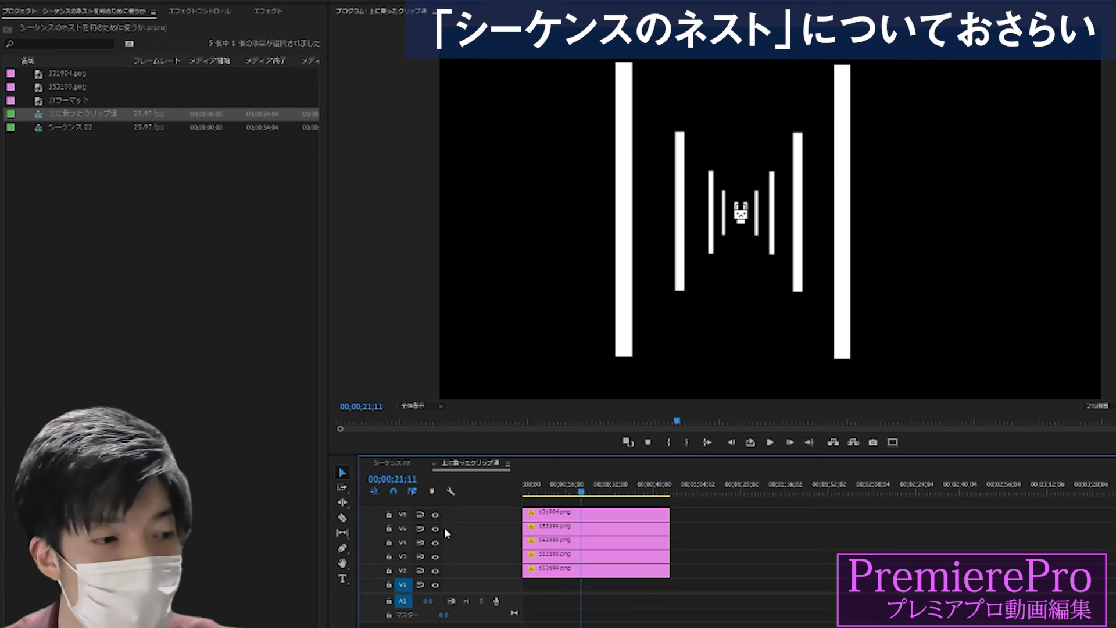
Select the five png clips inside, then return to シーケンス 02 and select the nested clip
{"action": "left_click", "coordinate": [584, 526]}
{"action": "left_click", "coordinate": [591, 540], "text": "shift"}
{"action": "left_click", "coordinate": [591, 556], "text": "shift"}
{"action": "left_click", "coordinate": [592, 571], "text": "shift"}
{"action": "left_click", "coordinate": [590, 514], "text": "shift"}
{"action": "left_click_drag", "start_coordinate": [585, 491], "coordinate": [511, 494]}
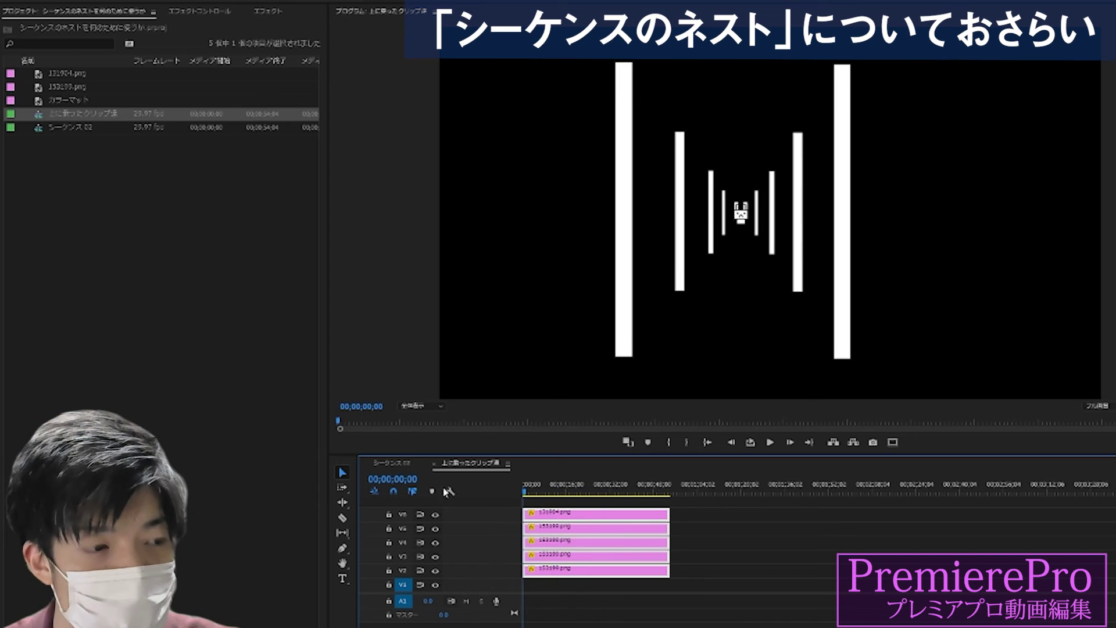
{"action": "left_click", "coordinate": [392, 464]}
{"action": "left_click", "coordinate": [591, 492]}
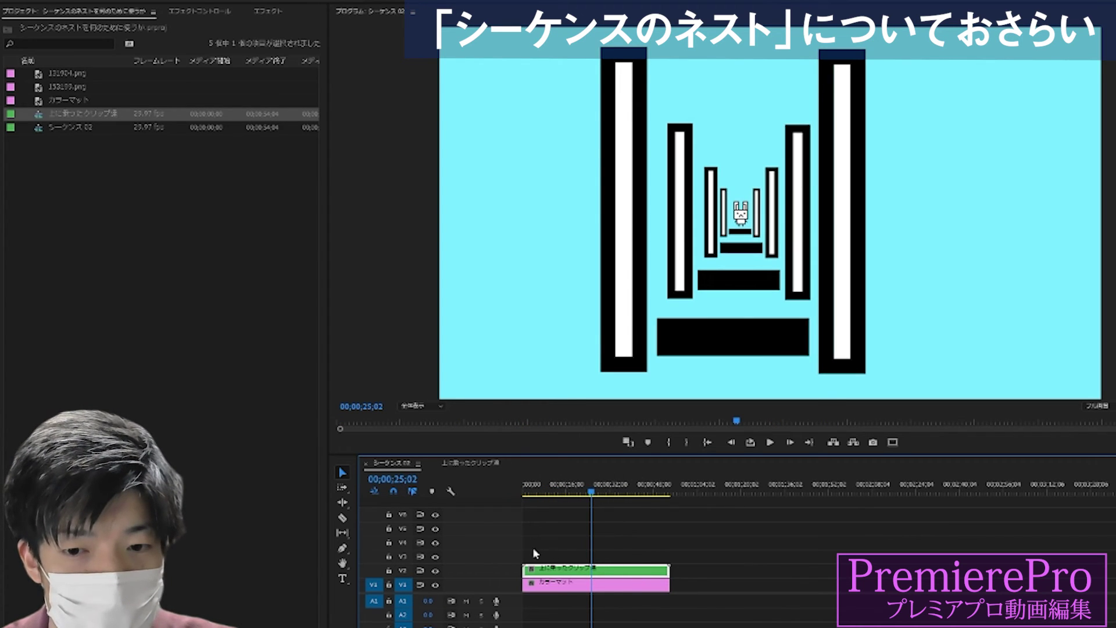
Enlarge the nested clip beyond full frame and shift it left to Position X 874
{"action": "left_click", "coordinate": [197, 11]}
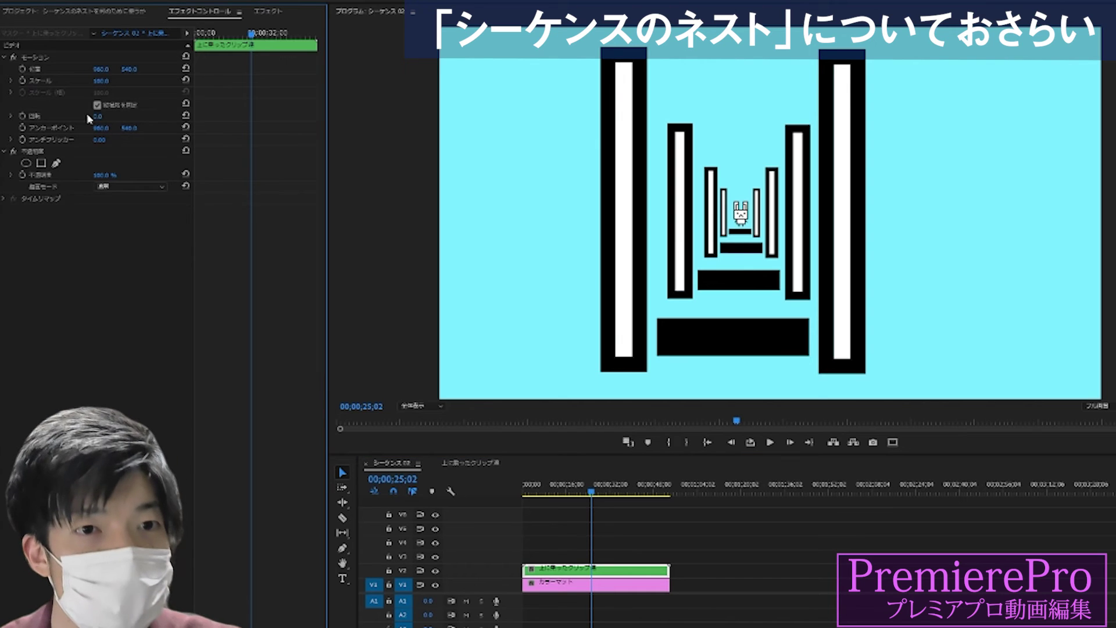
{"action": "mouse_move", "coordinate": [101, 81]}
{"action": "left_mouse_down"}
{"action": "mouse_move", "coordinate": [107, 69]}
{"action": "mouse_move", "coordinate": [93, 69]}
{"action": "left_mouse_up"}
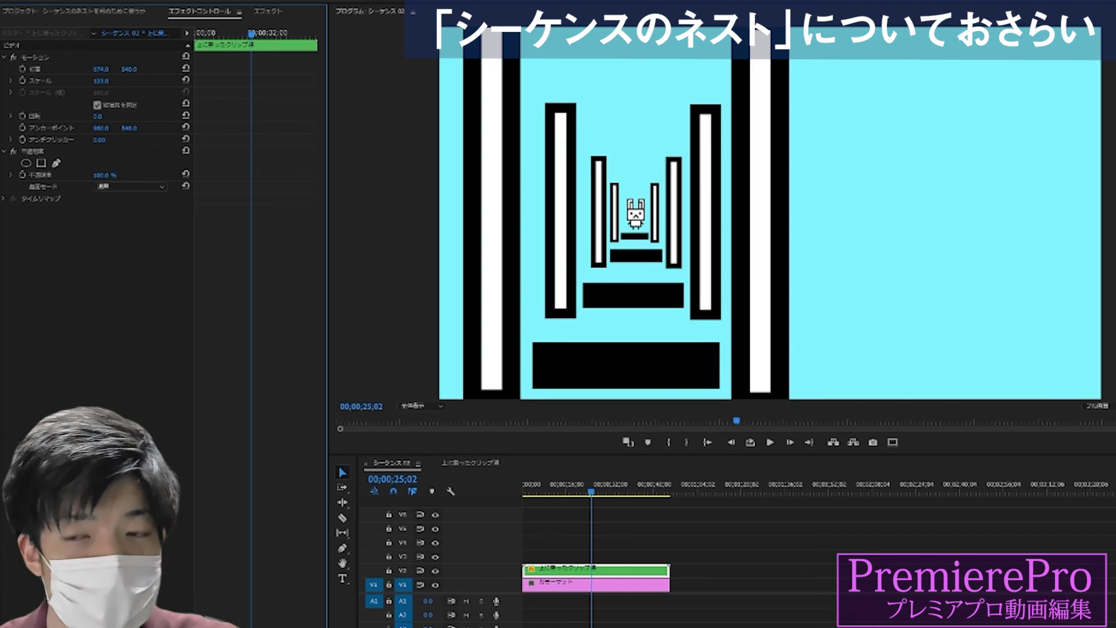
{"action": "mouse_move", "coordinate": [101, 81]}
{"action": "left_mouse_down"}
{"action": "mouse_move", "coordinate": [110, 80]}
{"action": "mouse_move", "coordinate": [93, 81]}
{"action": "left_mouse_up"}
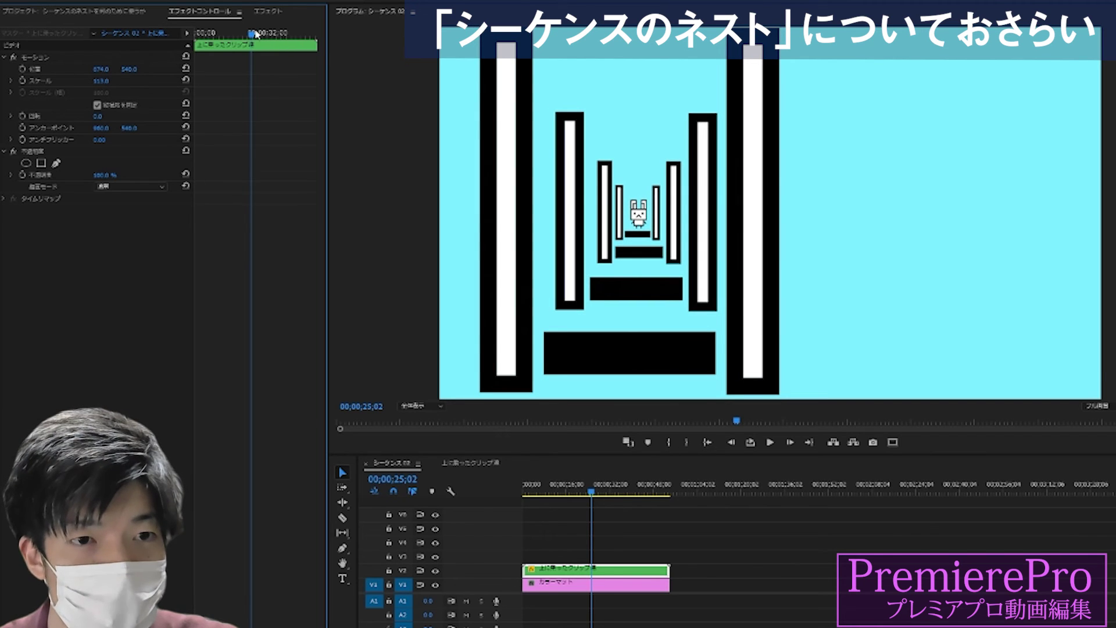
{"action": "left_click_drag", "start_coordinate": [256, 34], "coordinate": [204, 34]}
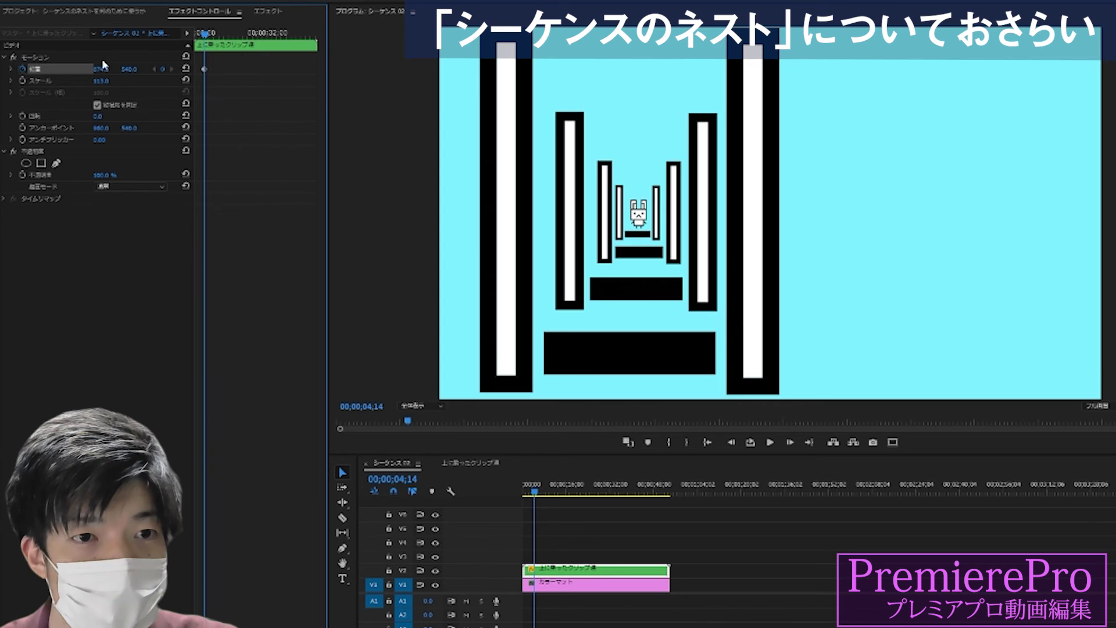
Keyframe the nested clip's Position and Scale at 12;18, then shrink it to about 65% at 18;02
{"action": "left_click", "coordinate": [222, 33]}
{"action": "mouse_move", "coordinate": [101, 69]}
{"action": "left_mouse_down"}
{"action": "mouse_move", "coordinate": [175, 69]}
{"action": "mouse_move", "coordinate": [108, 71]}
{"action": "left_mouse_up"}
{"action": "left_click", "coordinate": [22, 80]}
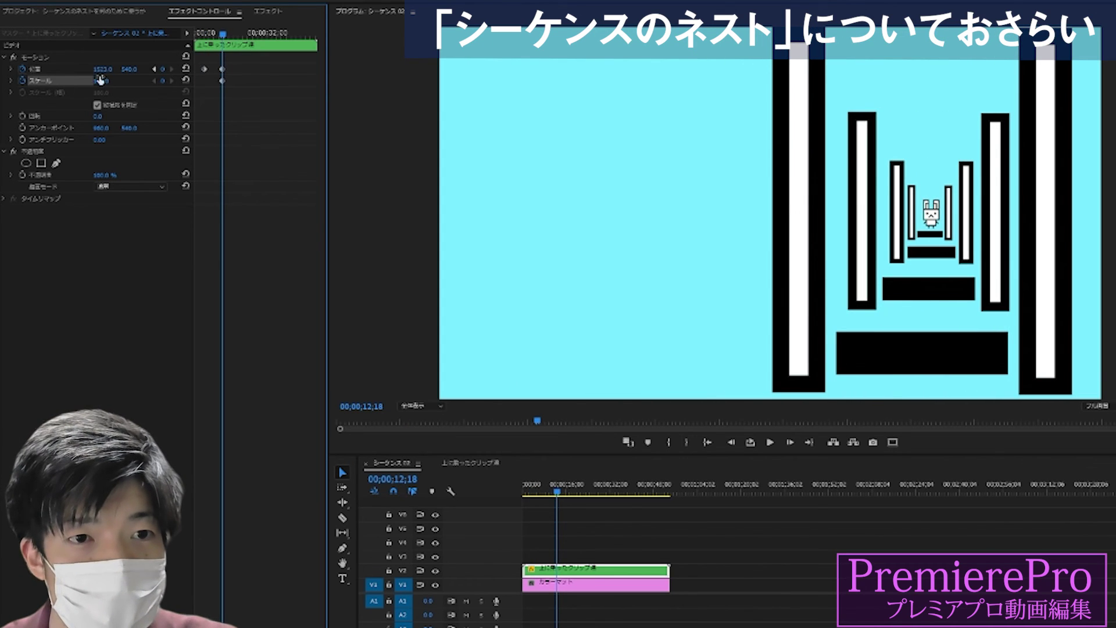
{"action": "left_click_drag", "start_coordinate": [223, 34], "coordinate": [236, 33]}
{"action": "left_click_drag", "start_coordinate": [102, 81], "coordinate": [90, 81]}
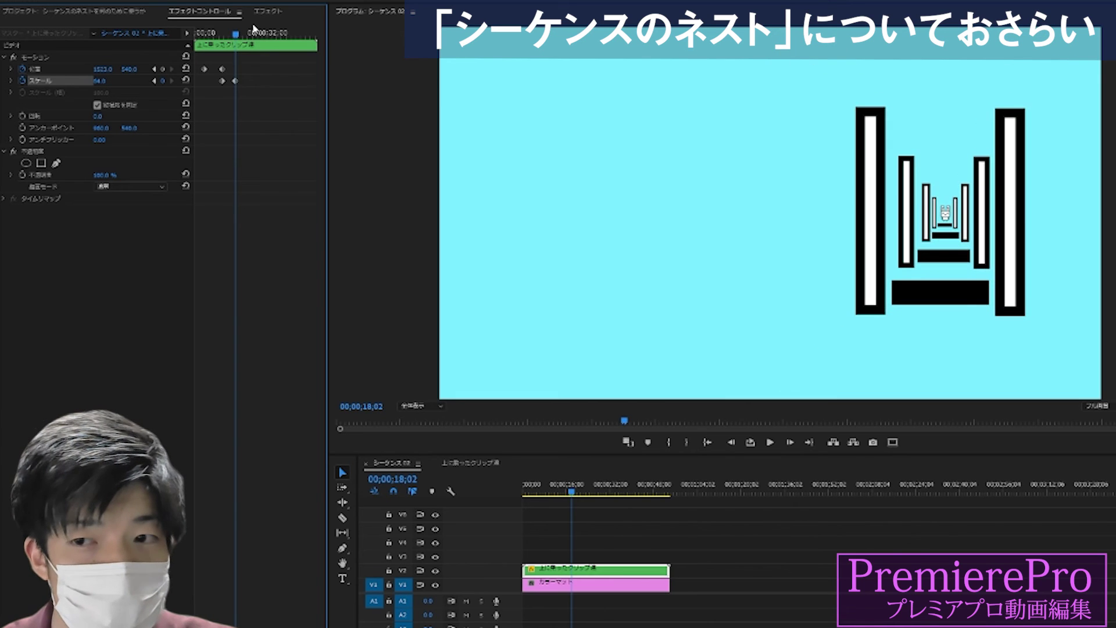
{"action": "left_click", "coordinate": [162, 68]}
Recentre the nested clip at Position X 960 at 22;15 and play the animation
{"action": "left_click_drag", "start_coordinate": [235, 33], "coordinate": [244, 33]}
{"action": "left_click_drag", "start_coordinate": [102, 69], "coordinate": [76, 68]}
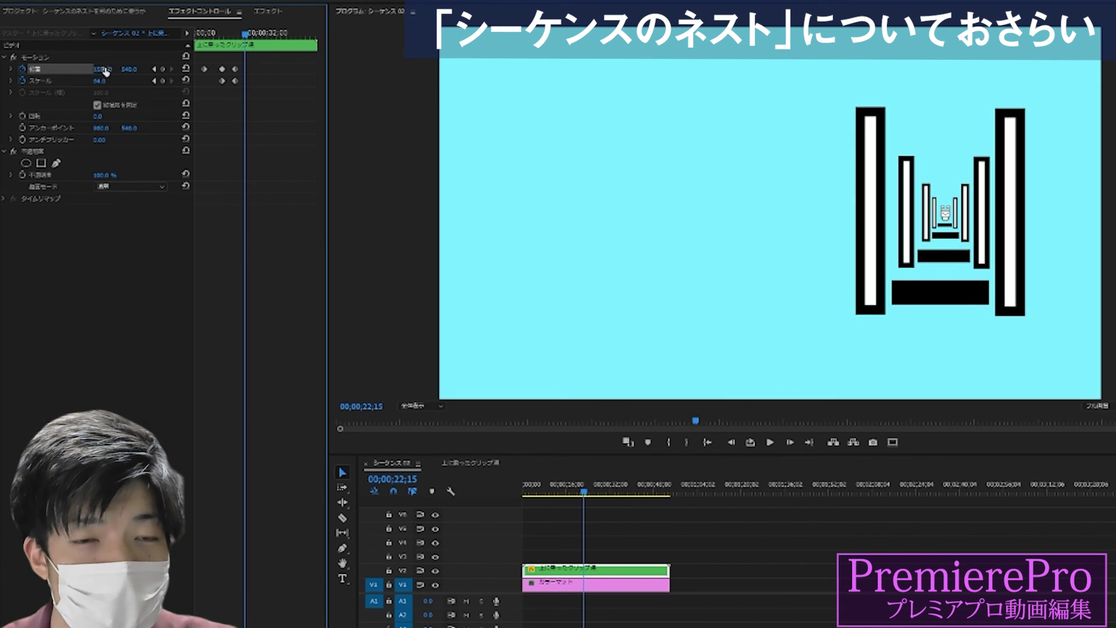
{"action": "left_click_drag", "start_coordinate": [660, 365], "coordinate": [602, 365]}
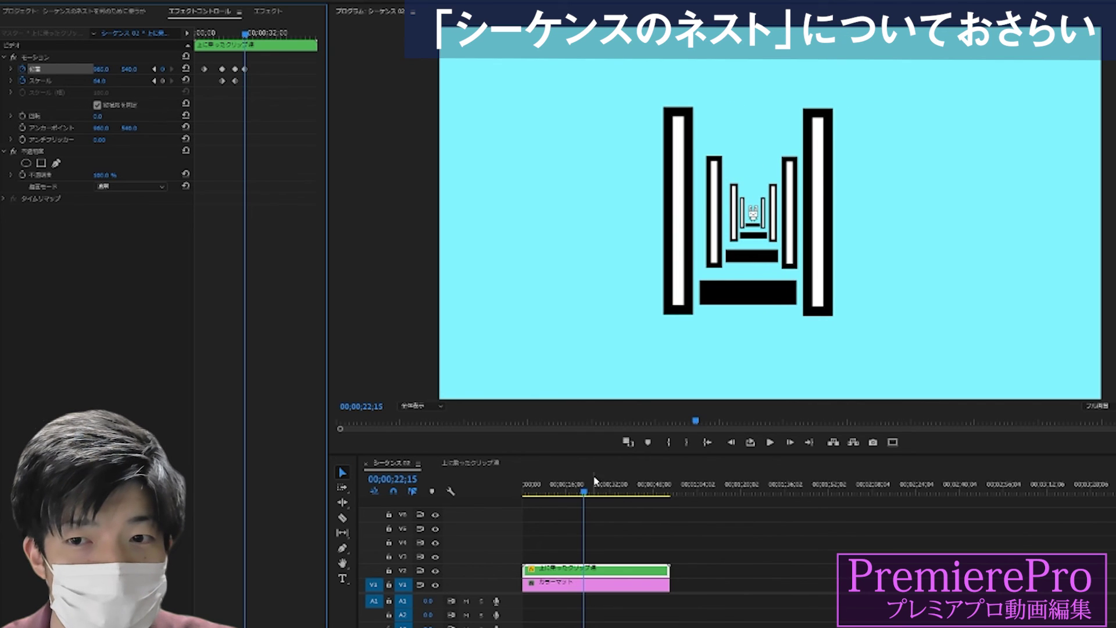
{"action": "left_click_drag", "start_coordinate": [595, 484], "coordinate": [502, 495]}
{"action": "left_click", "coordinate": [769, 442]}
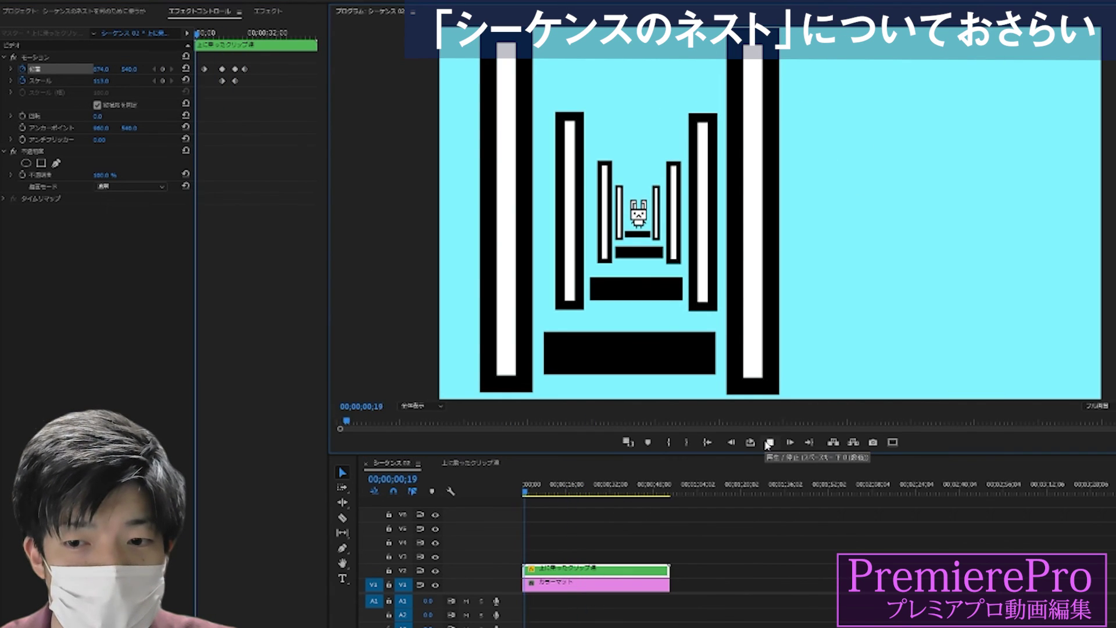